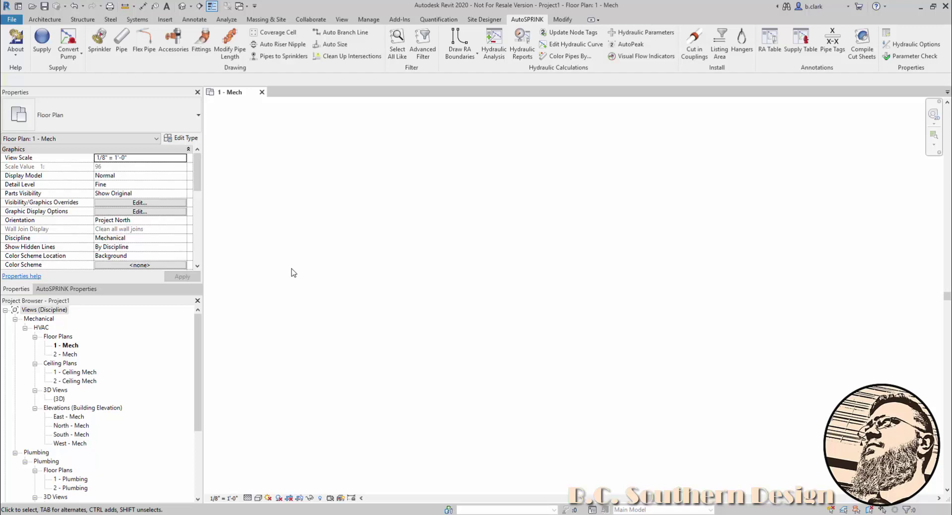
- Draw a stepped run of four connected 3" pipes using the Threaded System 2 type at a 10' 6" middle elevation
left_click(122, 41)
left_click(96, 116)
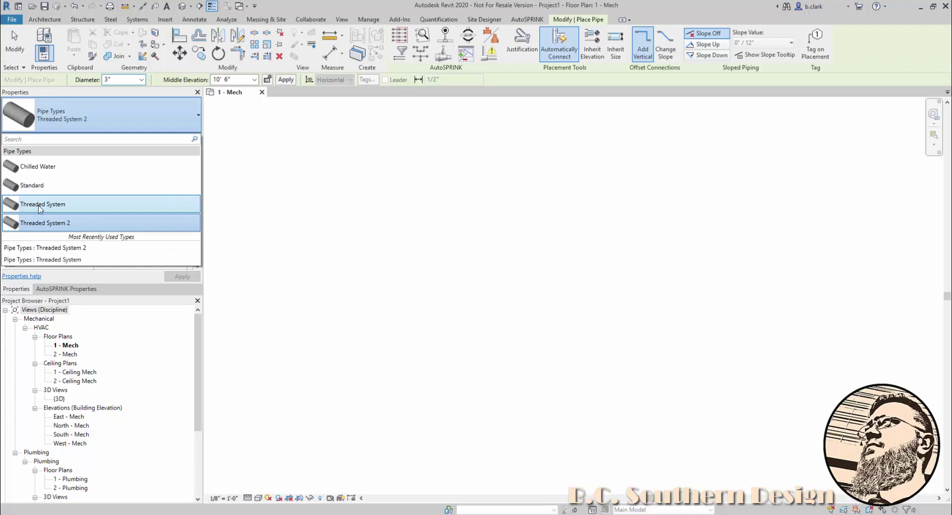
mouse_move(47, 206)
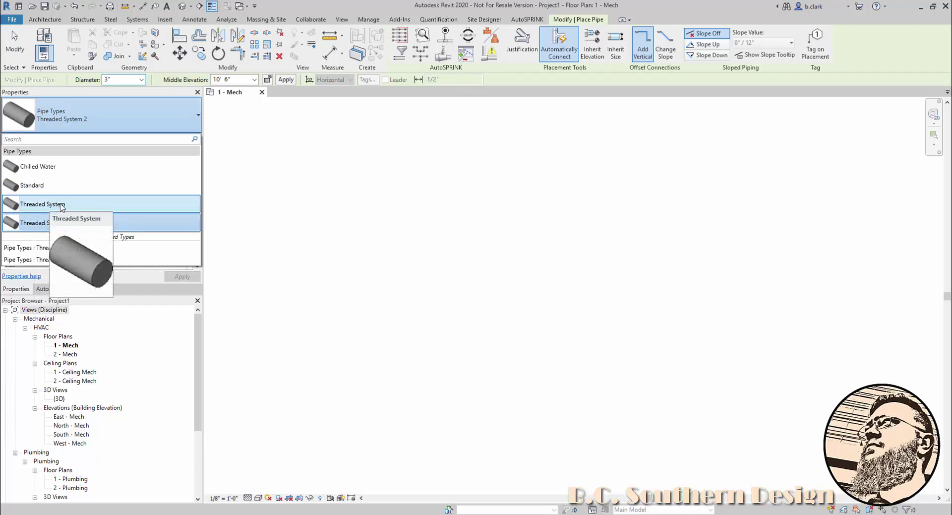
mouse_move(60, 224)
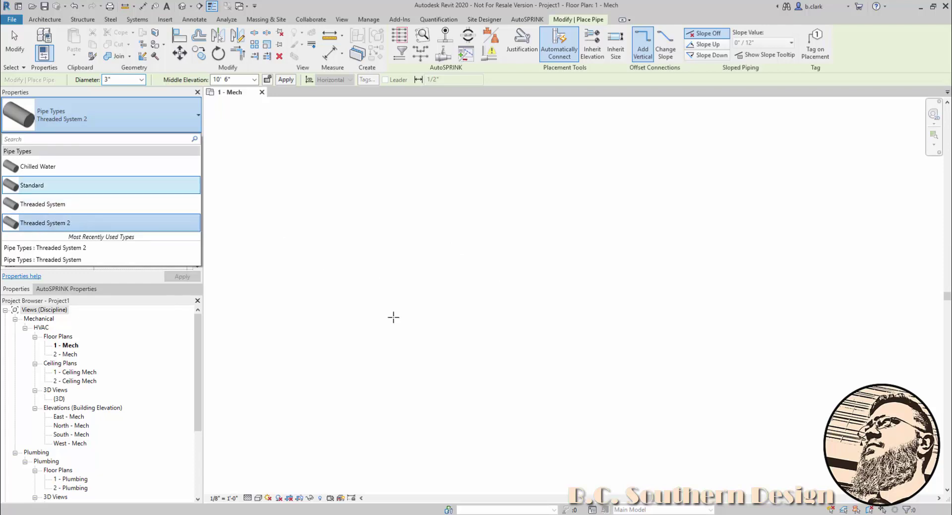
left_click(387, 338)
left_click(389, 270)
left_click(445, 270)
left_click(447, 218)
left_click(491, 217)
scroll(414, 243, "up", 2)
key("Escape")
key("Escape")
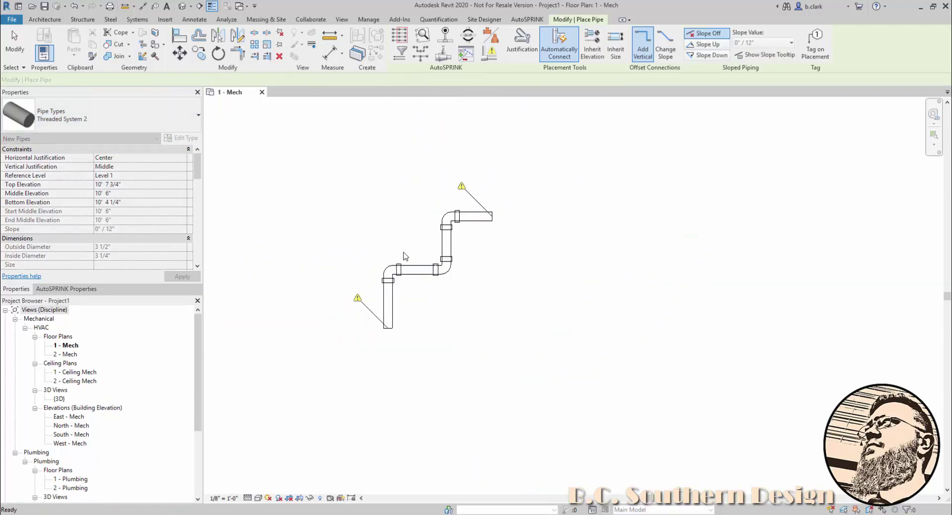
- Examine the horizontal middle pipe and the grooved coupling where it meets the elbow to see which fitting types were placed
scroll(417, 256, "up", 3)
left_click(424, 286)
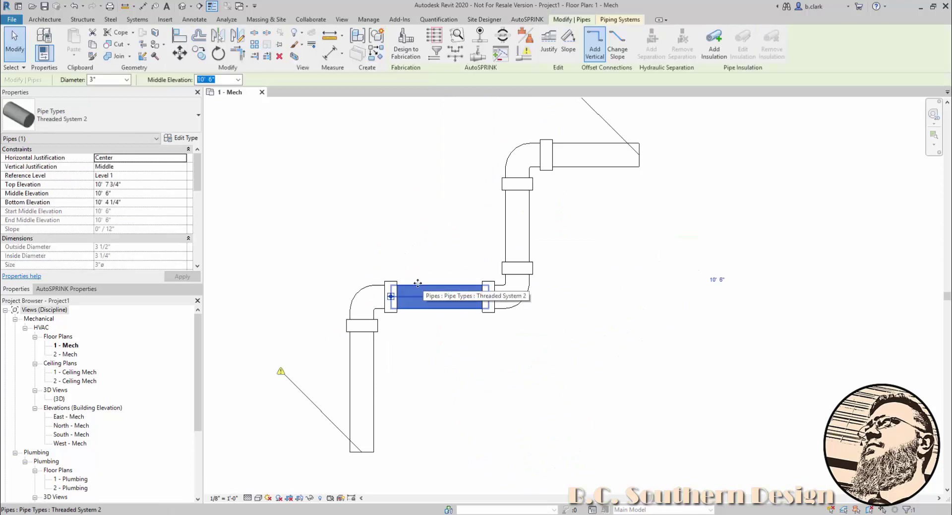
scroll(412, 283, "up", 4)
key("Escape")
left_click(377, 283)
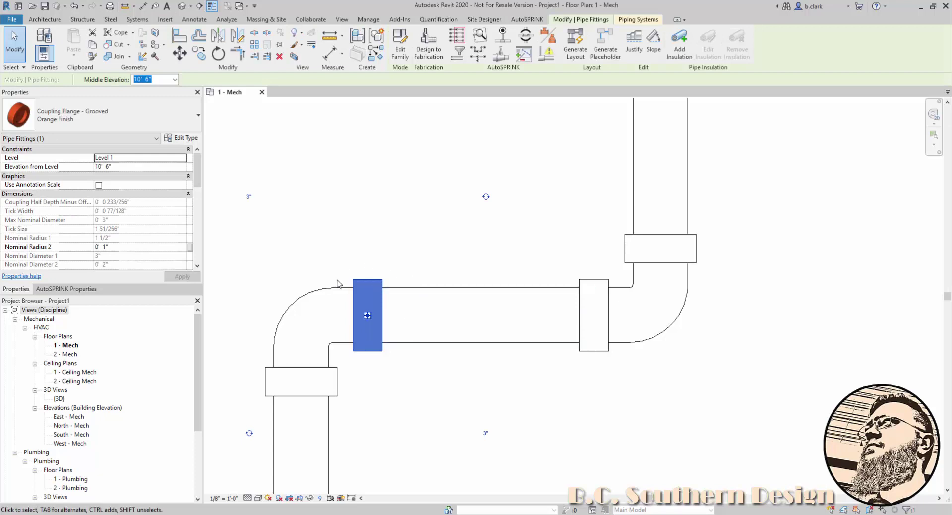
key("Escape")
scroll(521, 430, "down", 2)
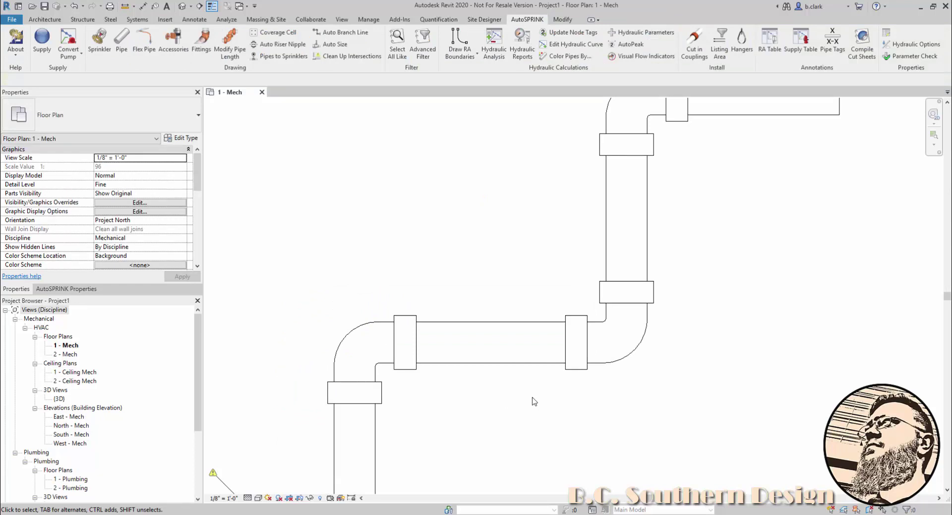
scroll(439, 432, "down", 2)
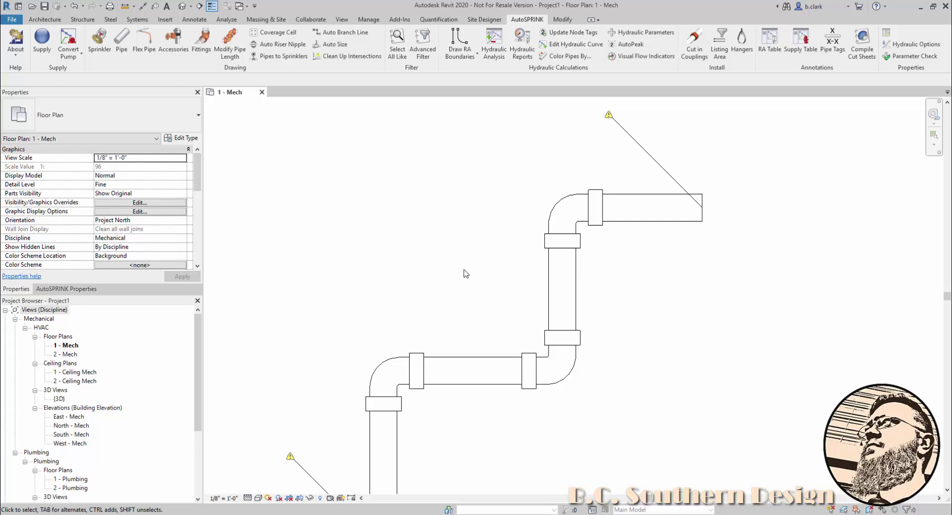
- Set the diameter of the horizontal end pipe beyond the uppermost elbow to 4"
scroll(472, 276, "up", 1)
scroll(644, 243, "up", 1)
left_click(627, 211)
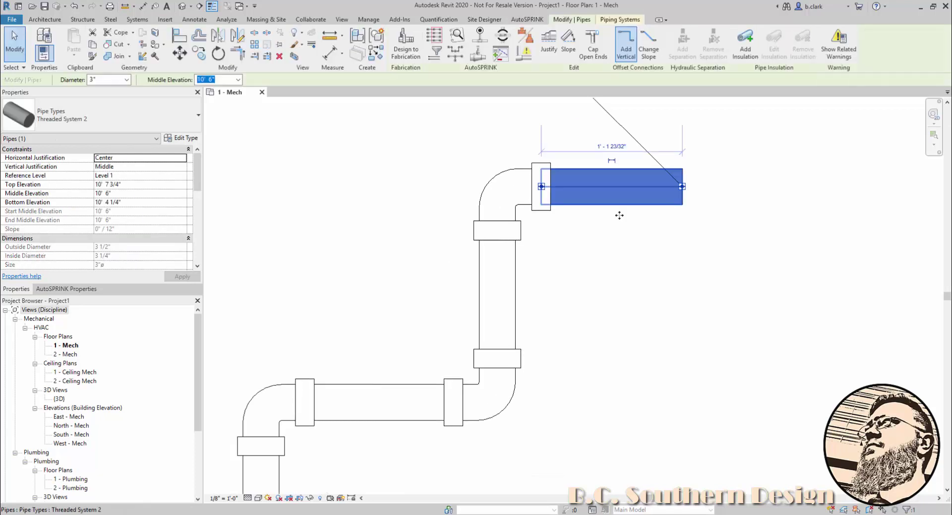
left_click(127, 79)
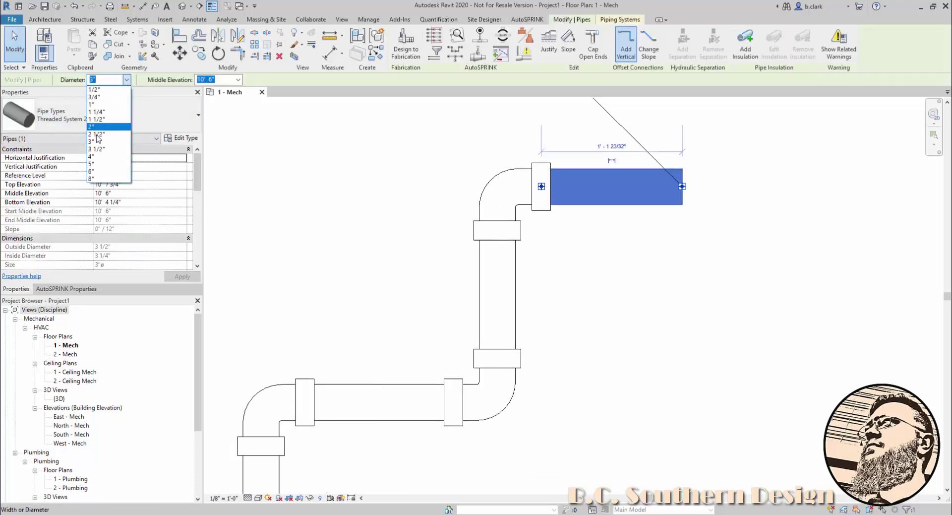
left_click(106, 114)
left_click(652, 270)
scroll(615, 138, "up", 2)
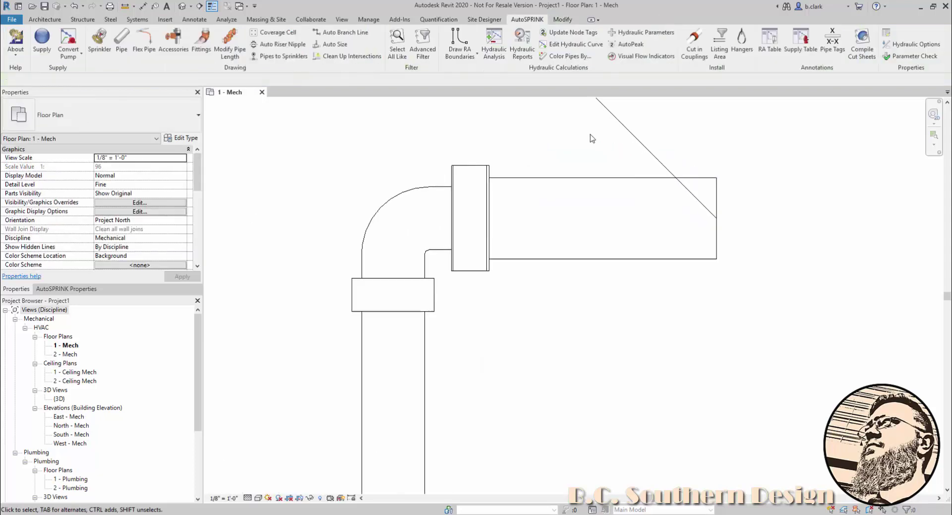
- Examine the overlapping fittings between the uppermost elbow and the 4" pipe, checking the flange coupling and the reducing coupling
left_click(519, 178)
left_click(524, 160)
left_click(493, 168)
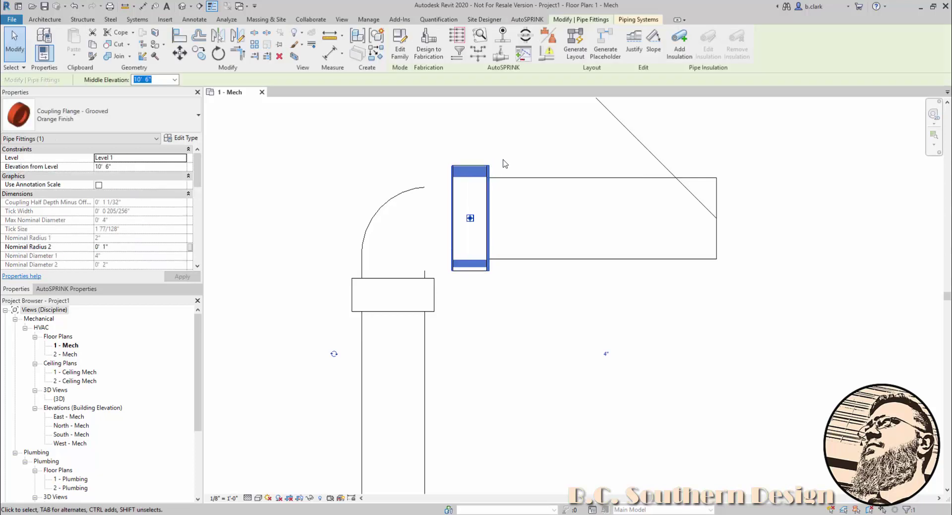
left_click_drag(425, 135, 505, 315)
left_click(504, 315)
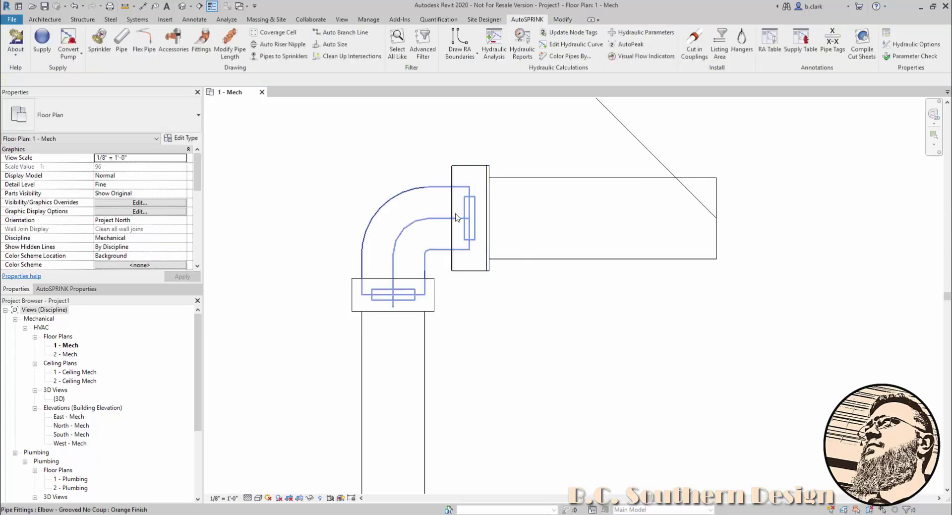
left_click(453, 180)
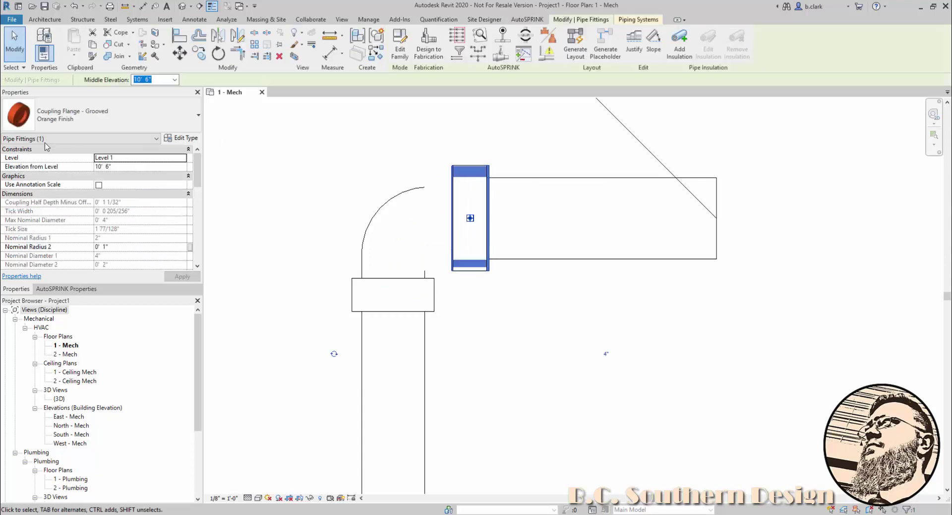
key("Delete")
scroll(495, 167, "up", 2)
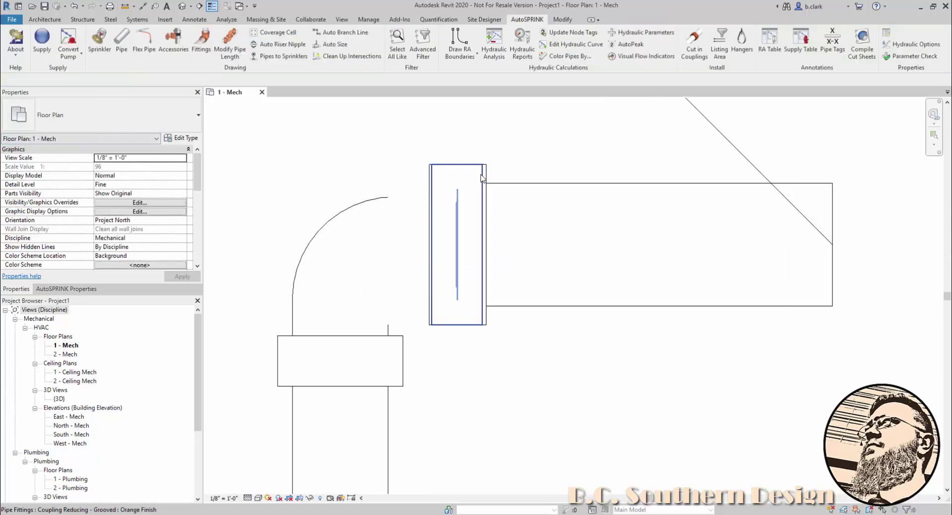
left_click(483, 171)
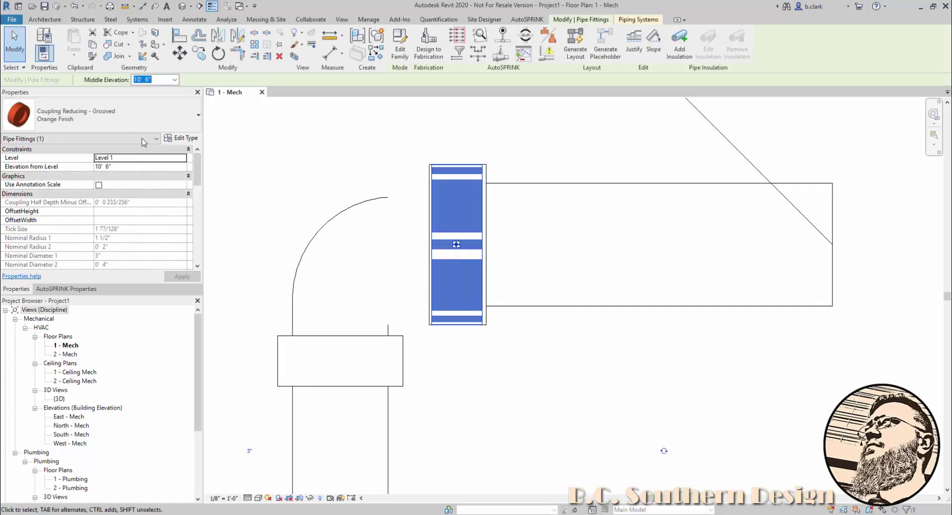
left_click(401, 130)
scroll(432, 243, "down", 1)
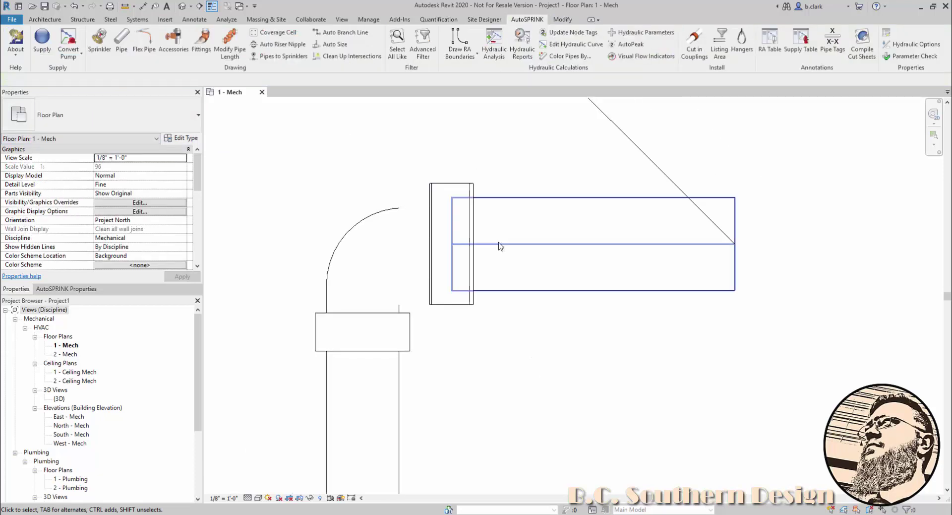
- Delete the flange coupling that overlaps the reducing coupling at the start of the 4" pipe
left_click(478, 190)
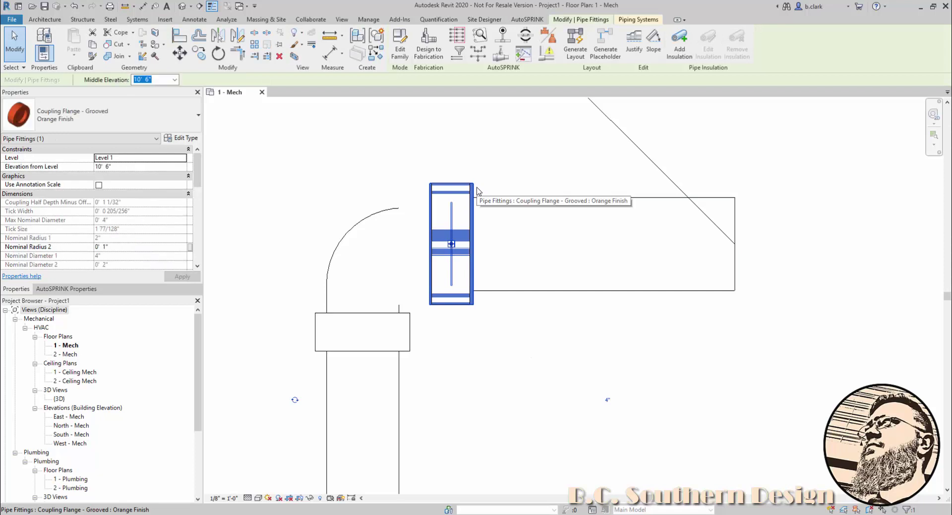
key("Delete")
scroll(511, 340, "down", 2)
scroll(502, 273, "up", 2)
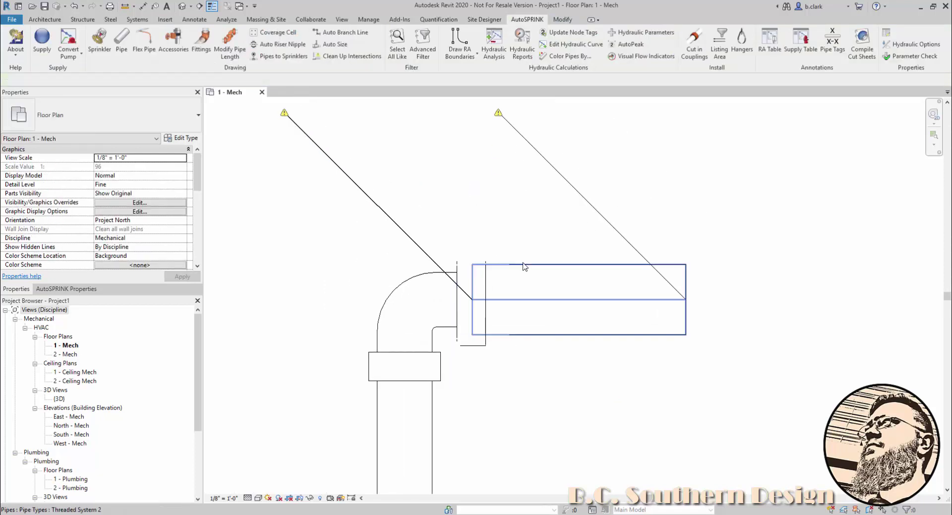
- Reconnect the open end of the 4" pipe to the reducing coupling and check the fitting placed there
left_click(523, 270)
left_click_drag(477, 301, 474, 299)
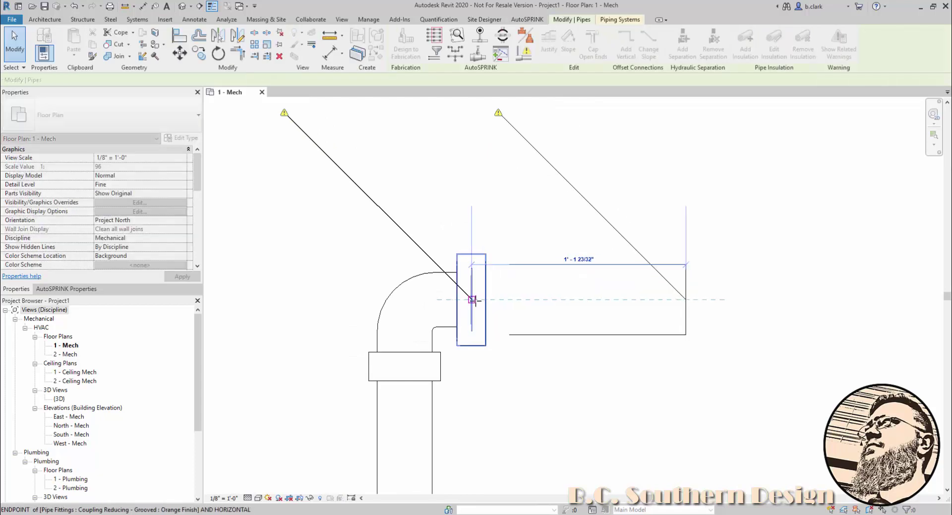
left_click(506, 374)
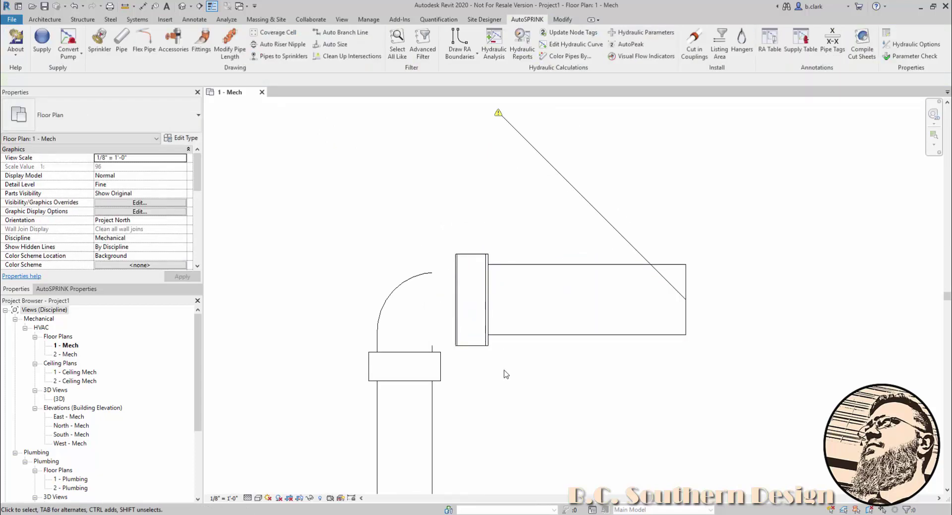
left_click(490, 253)
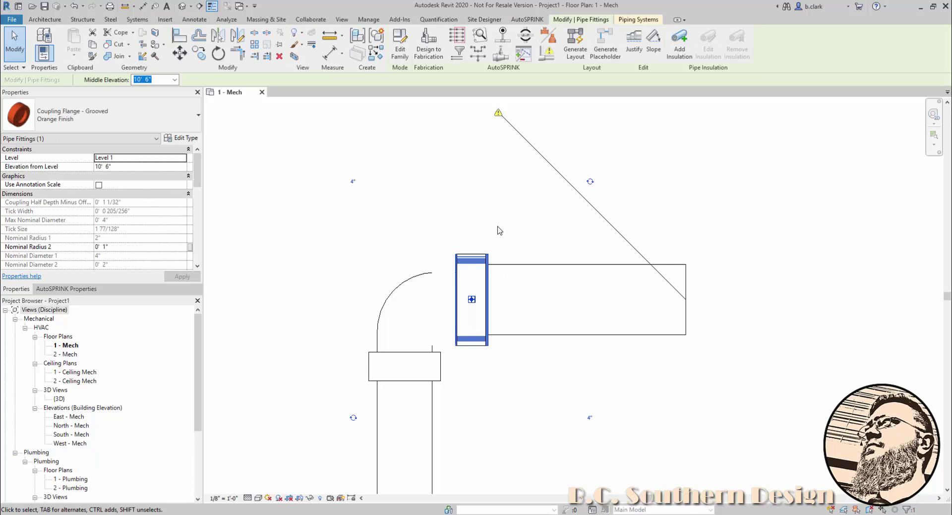
left_click(499, 230)
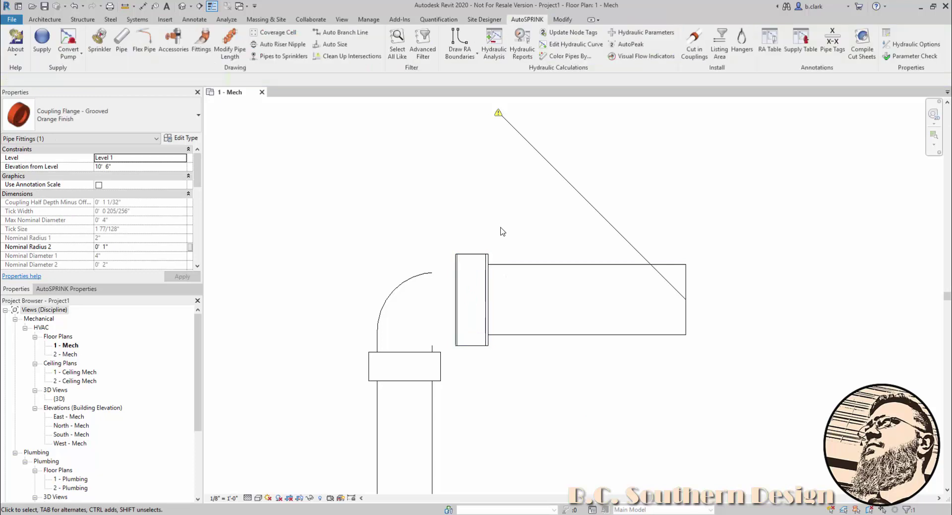
- Set the Flange fitting's size range to None in the Threaded System 2 routing preferences
left_click(529, 264)
left_click(181, 137)
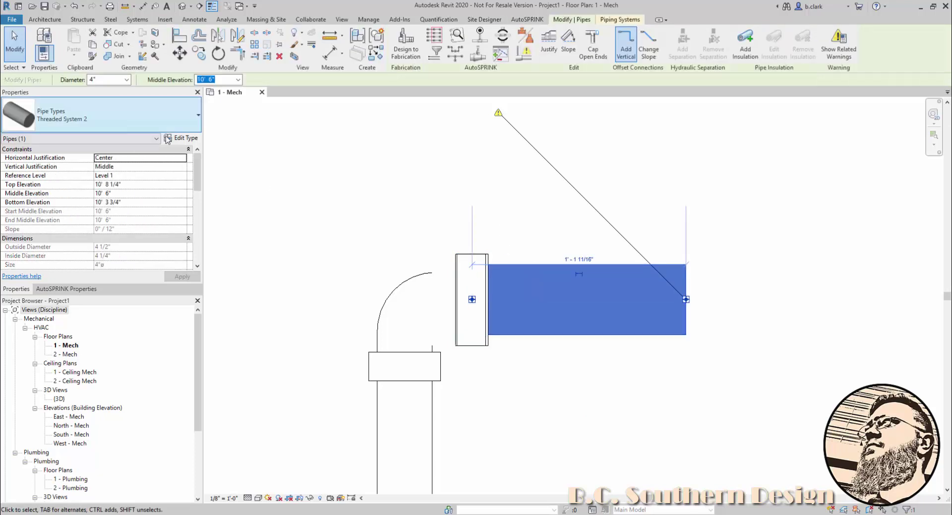
left_click(555, 211)
scroll(562, 279, "down", 1)
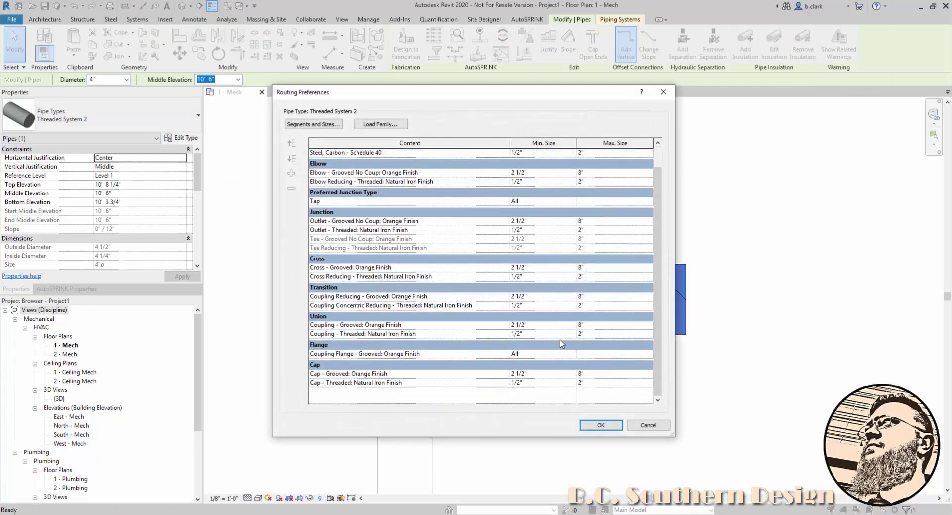
left_click(569, 352)
left_click(573, 354)
left_click(546, 367)
left_click(589, 425)
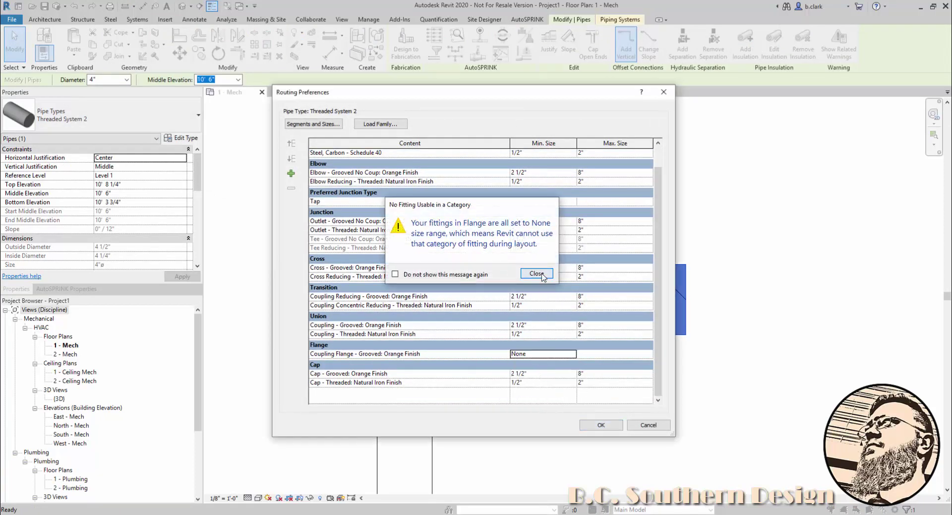
left_click(536, 273)
left_click(460, 389)
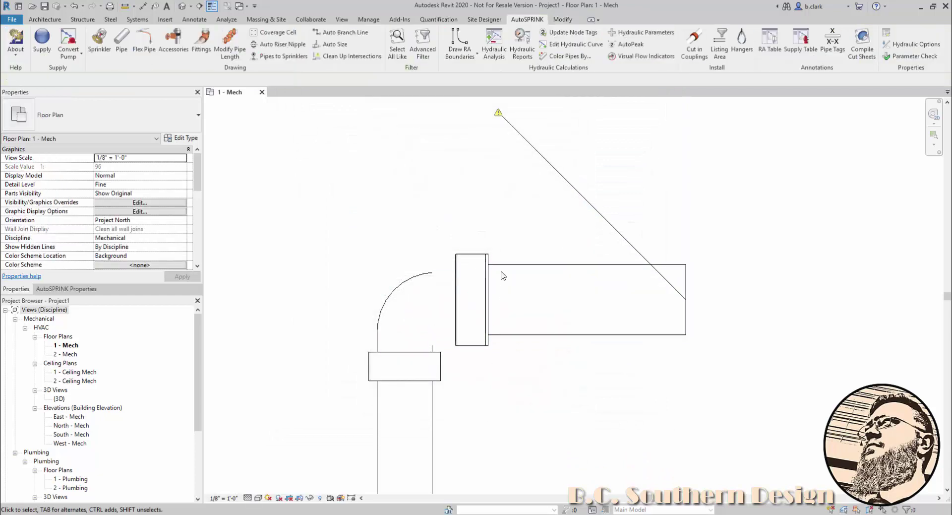
- Delete the flange coupling at the 4" pipe and reattach the pipe directly to the reducing coupling
scroll(496, 268, "up", 2)
left_click(482, 251)
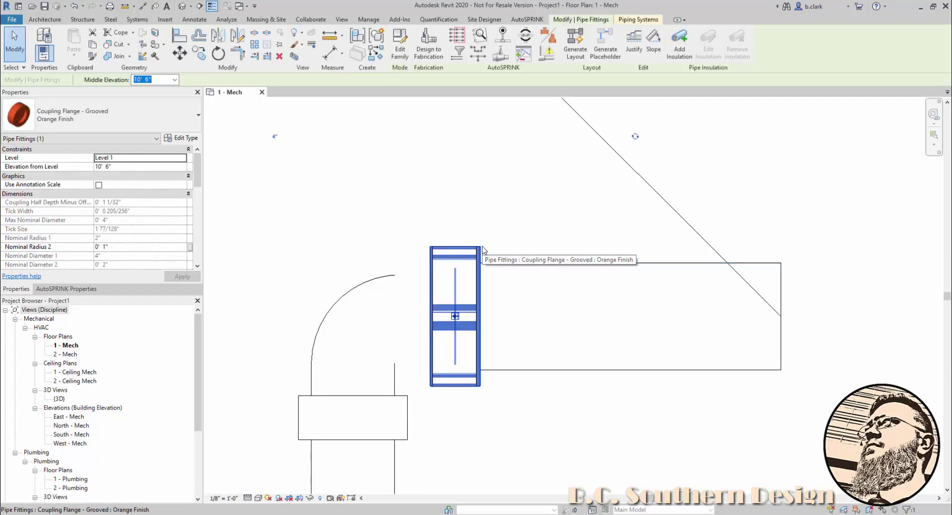
key("Delete")
left_click(504, 265)
left_click_drag(455, 318, 501, 191)
left_click(529, 236)
scroll(530, 236, "down", 1)
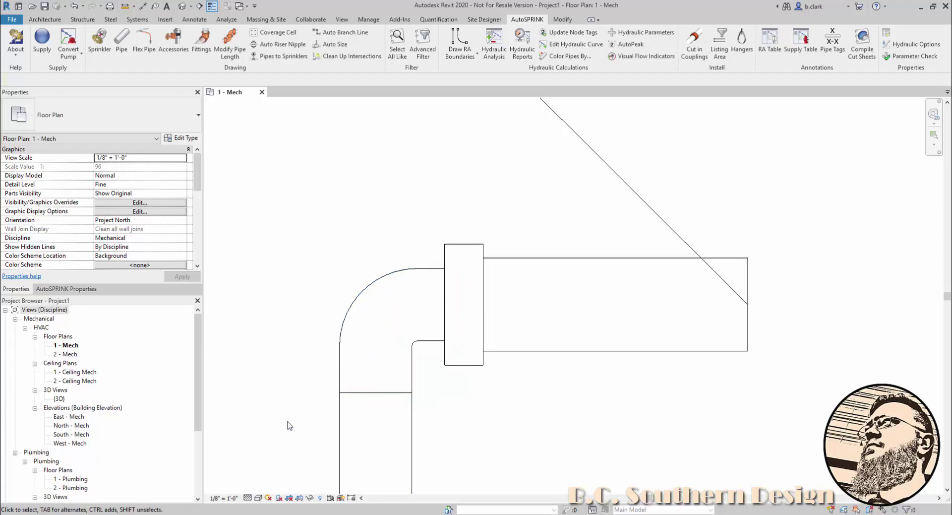
- Re-enable the Flange coupling's size range in the Threaded System 2 routing preferences, starting from the vertical 3" pipe's type properties
scroll(329, 259, "down", 2)
scroll(343, 357, "up", 1)
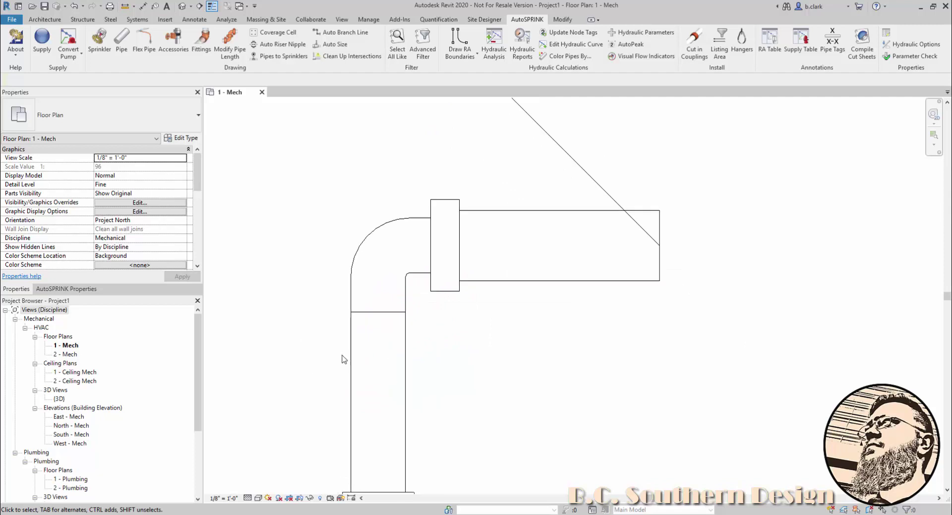
left_click(353, 360)
left_click(174, 139)
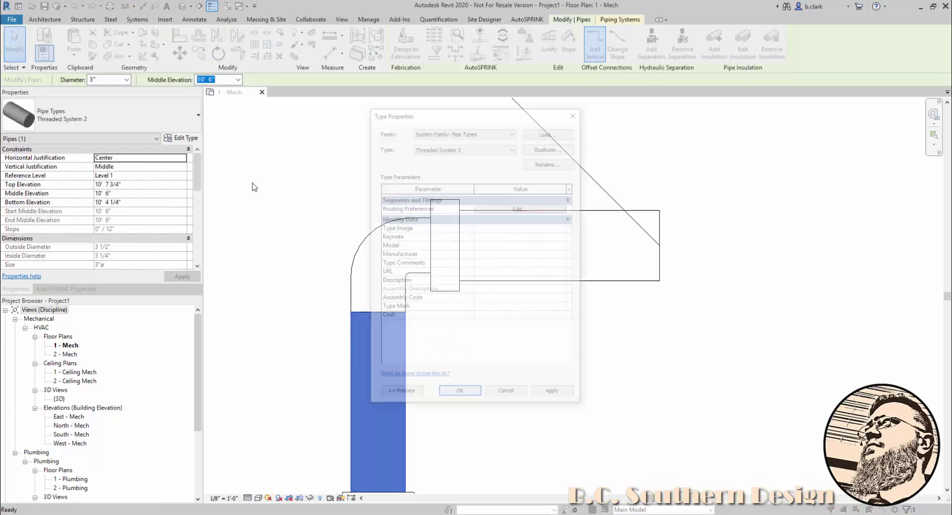
left_click(522, 207)
scroll(591, 268, "down", 1)
left_click(574, 355)
left_click(539, 385)
left_click(601, 425)
left_click(554, 395)
left_click(460, 395)
key("Escape")
- Reconnect the vertical 3" pipe to the uppermost elbow and check the fitting at the 4" pipe joint
left_click(367, 310)
left_click_drag(379, 311, 307, 245)
scroll(426, 156, "up", 2)
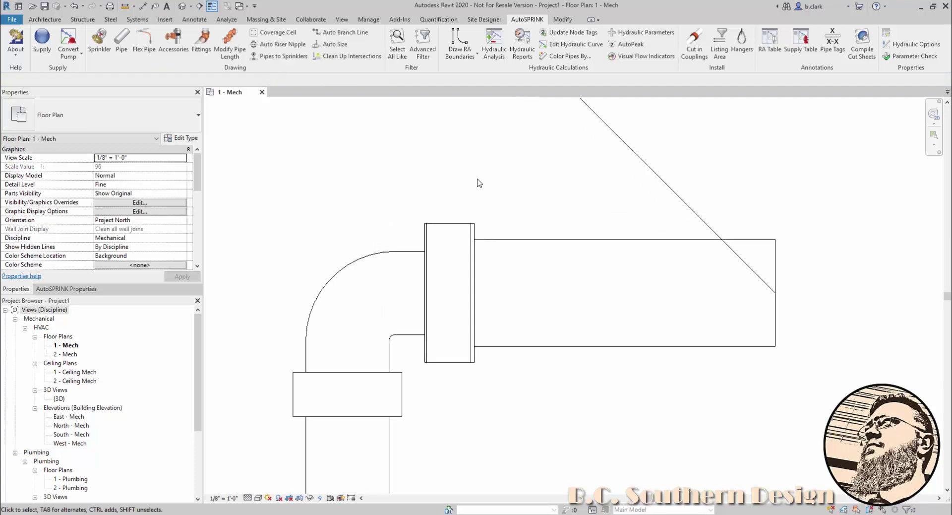
left_click(474, 229)
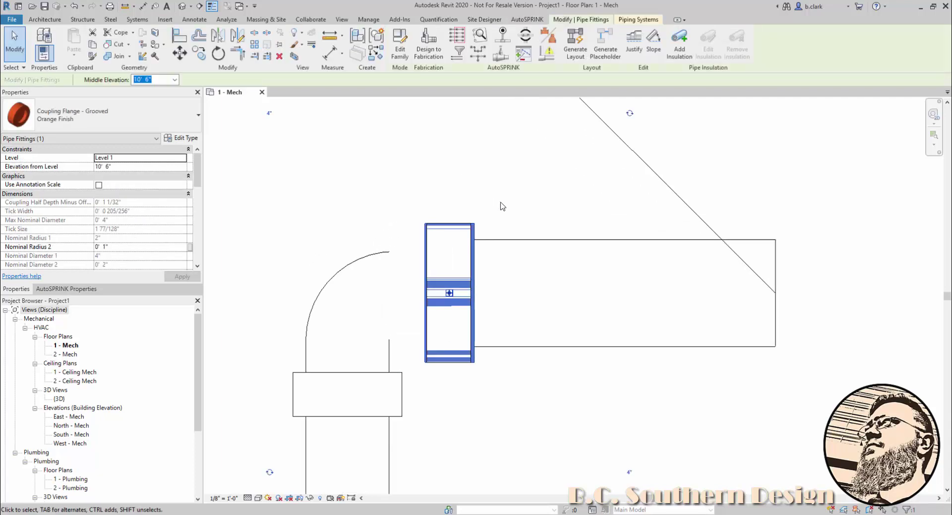
left_click(501, 206)
scroll(504, 379, "down", 1)
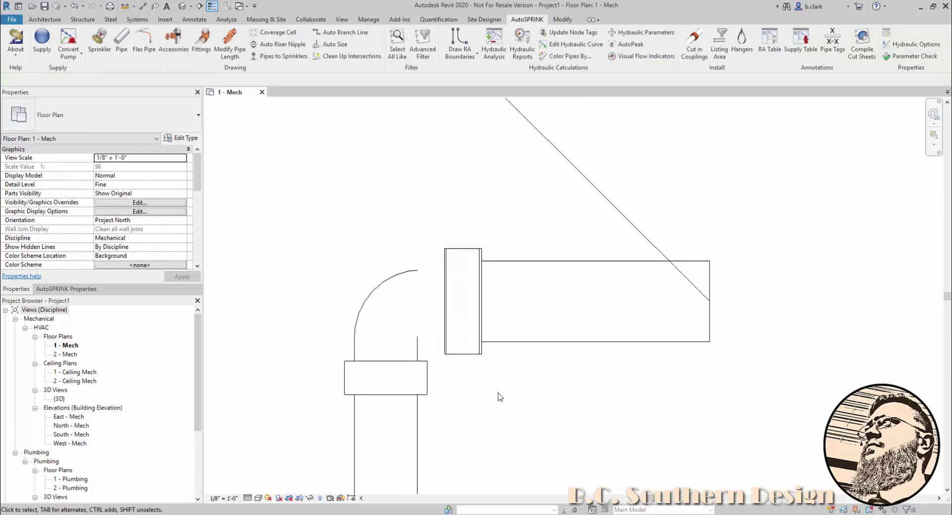
scroll(516, 393, "down", 3)
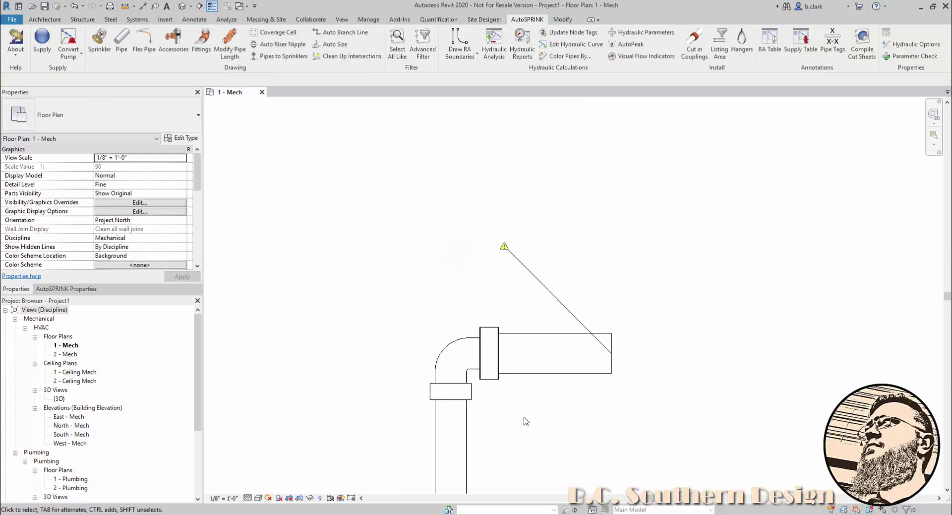
- Lengthen the horizontal 4" pipe at its open end to about 2'-10"
scroll(570, 410, "up", 3)
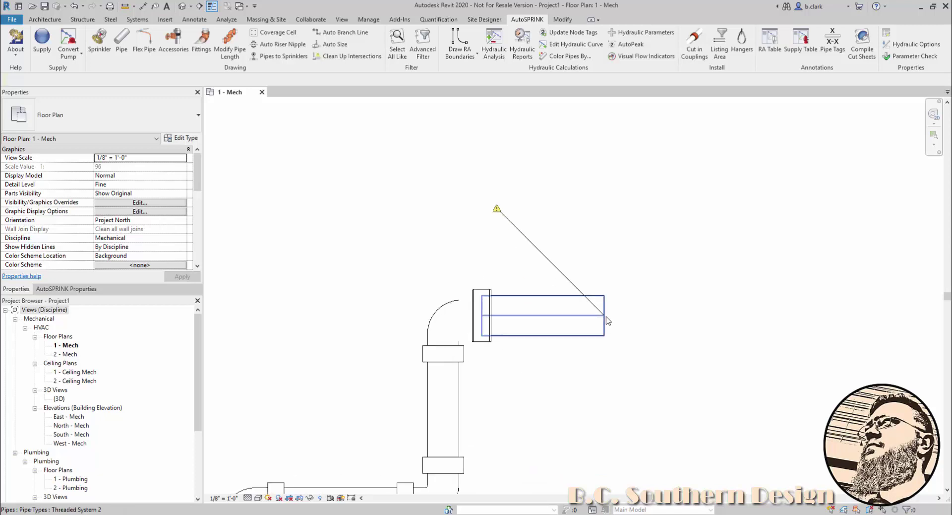
left_click(603, 317)
left_click_drag(604, 316, 743, 316)
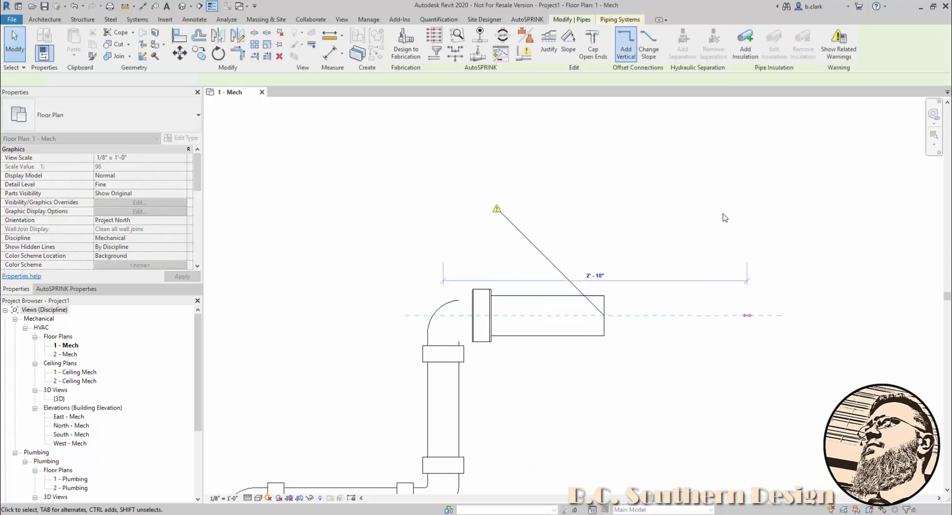
left_click(663, 214)
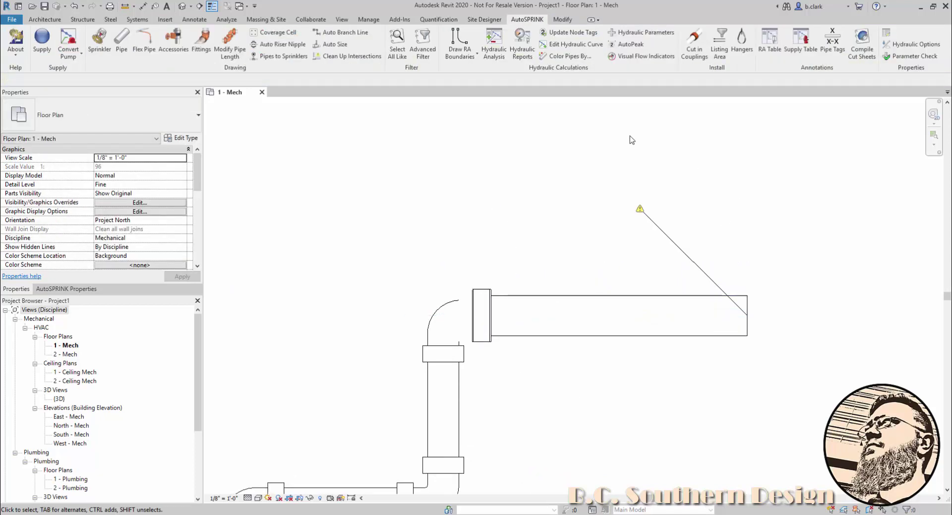
left_click(201, 42)
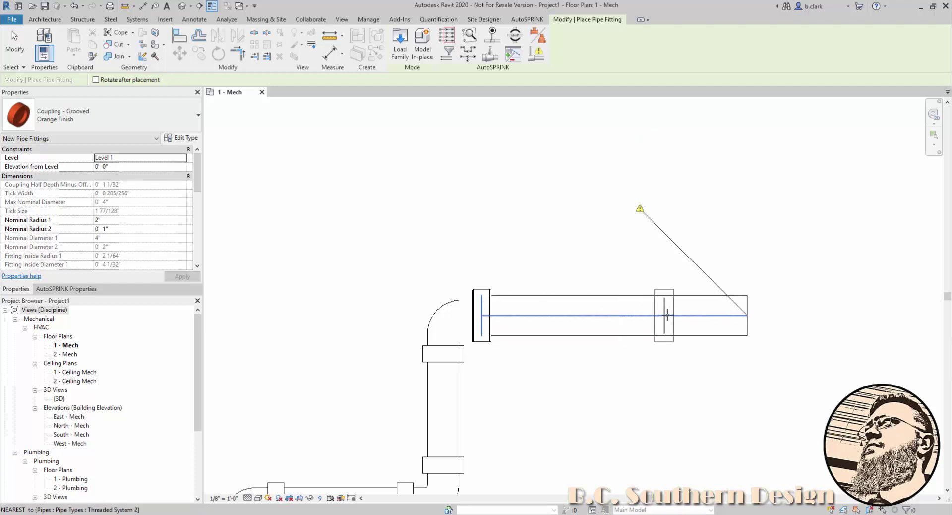
scroll(672, 315, "down", 3)
key("Escape")
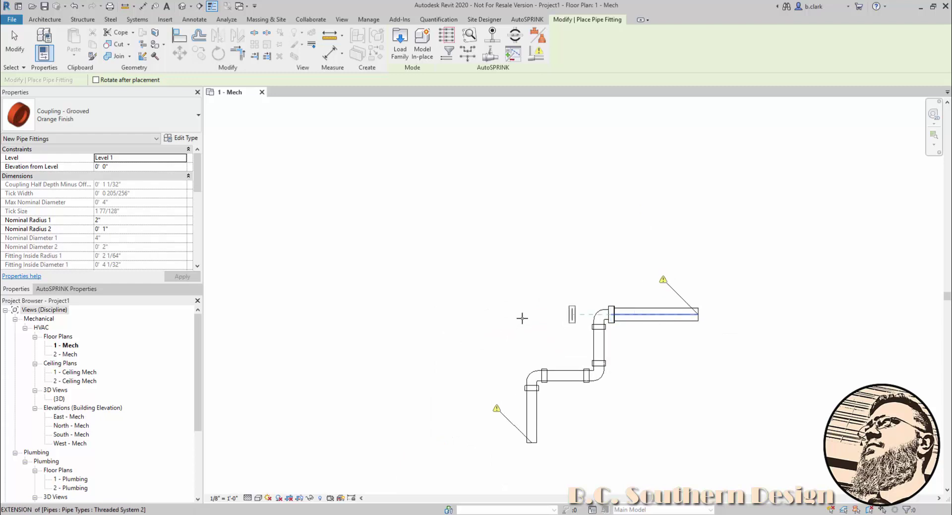
- Draw a separate vertical 4" Threaded System 2 pipe at 10' 6" elevation, to the right of the existing pipe run
left_click(600, 325)
right_click(591, 340)
left_click(627, 171)
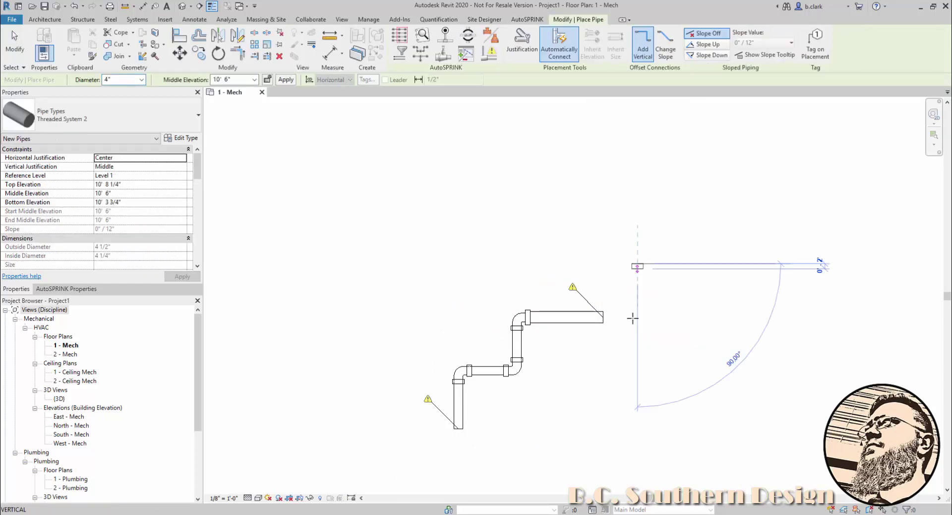
left_click(637, 263)
left_click(638, 403)
- Draw a short horizontal 4" branch pipe to the right from the midpoint of the new vertical pipe
left_click(637, 333)
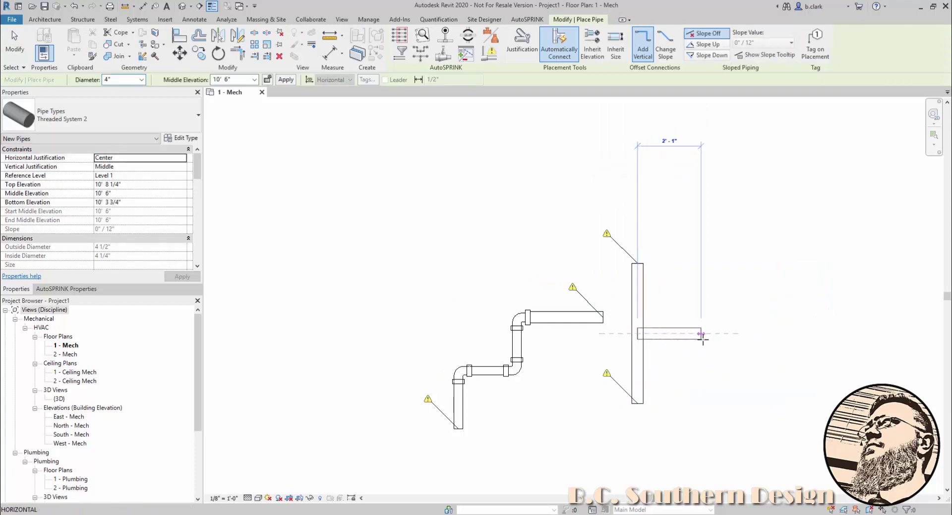
left_click(721, 342)
left_click(638, 333)
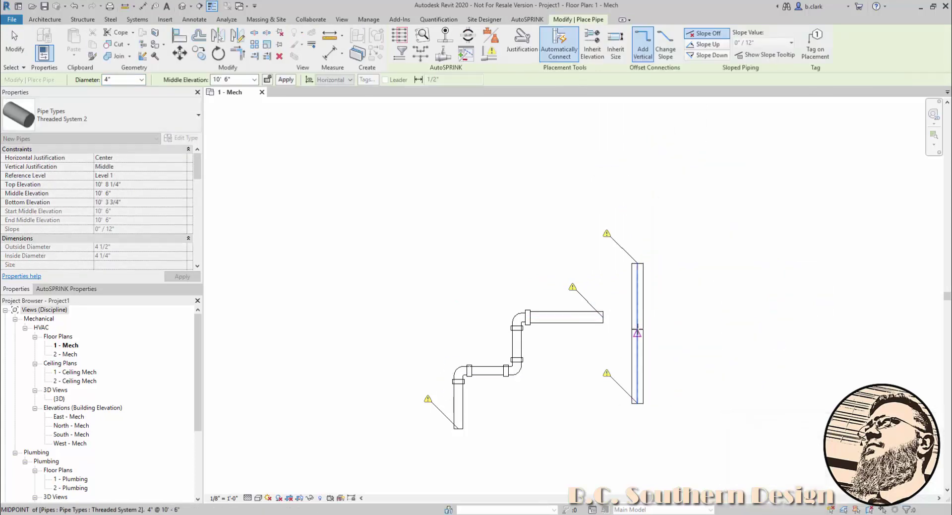
left_click(696, 331)
key("Escape")
key("Escape")
- Inspect the coupling and outlet fitting where the branch pipe joins the vertical Threaded System 2 pipe
scroll(704, 327, "up", 4)
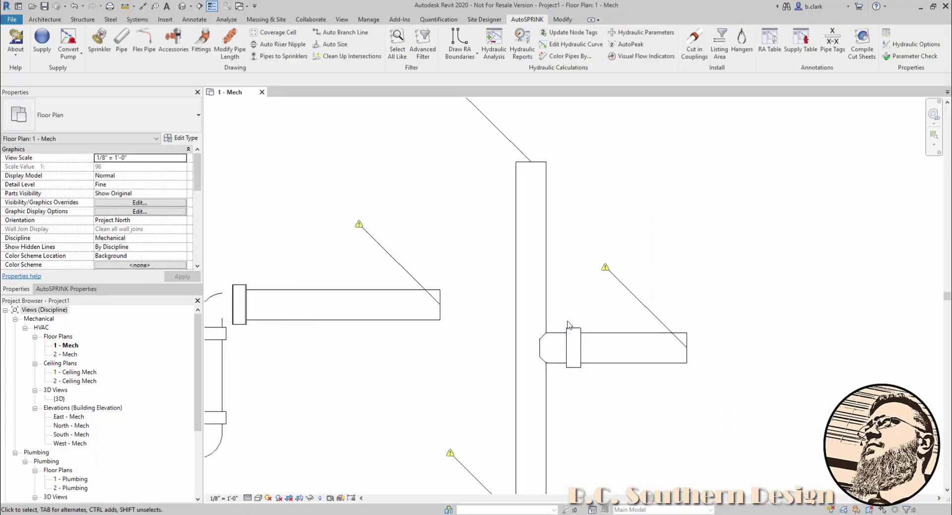
left_click(573, 340)
left_click(575, 316)
left_click(624, 347)
key("Escape")
scroll(675, 237, "down", 2)
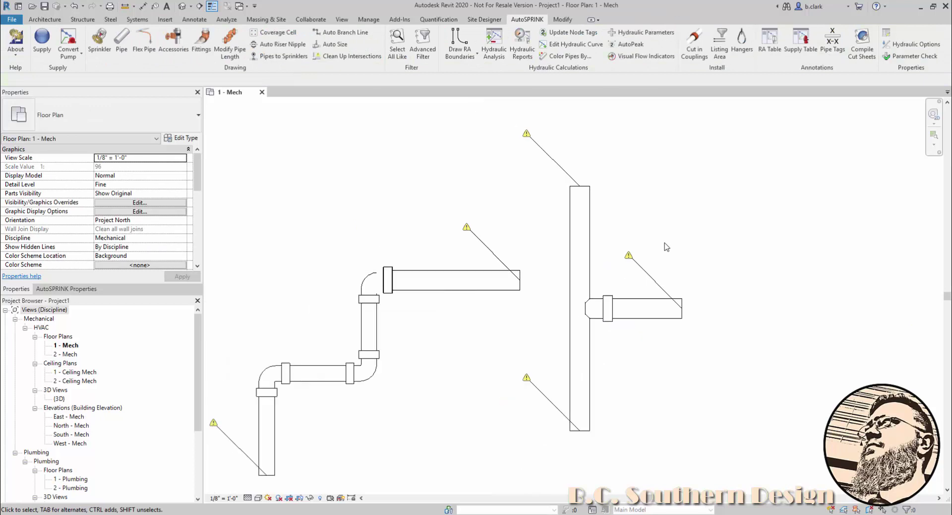
- View the branch connection at Medium detail level, and return the floor plan to Fine
left_click(248, 498)
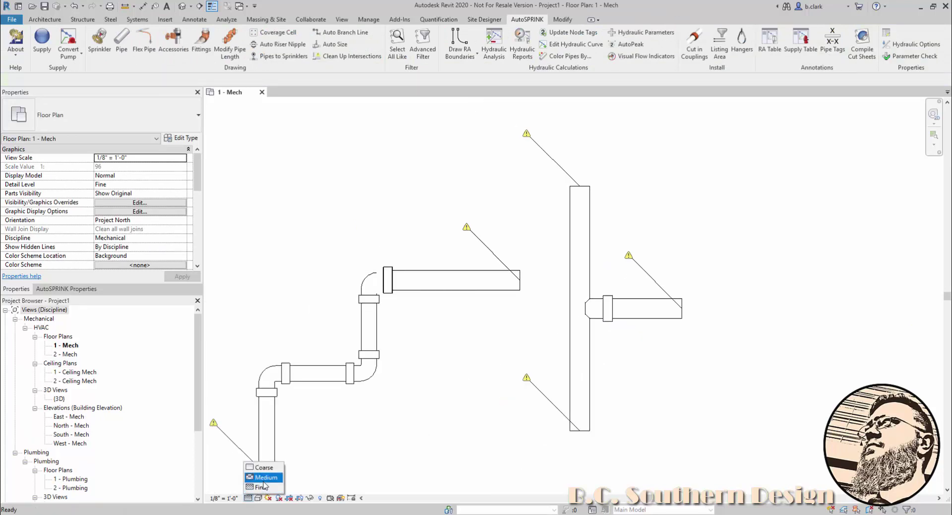
left_click(266, 477)
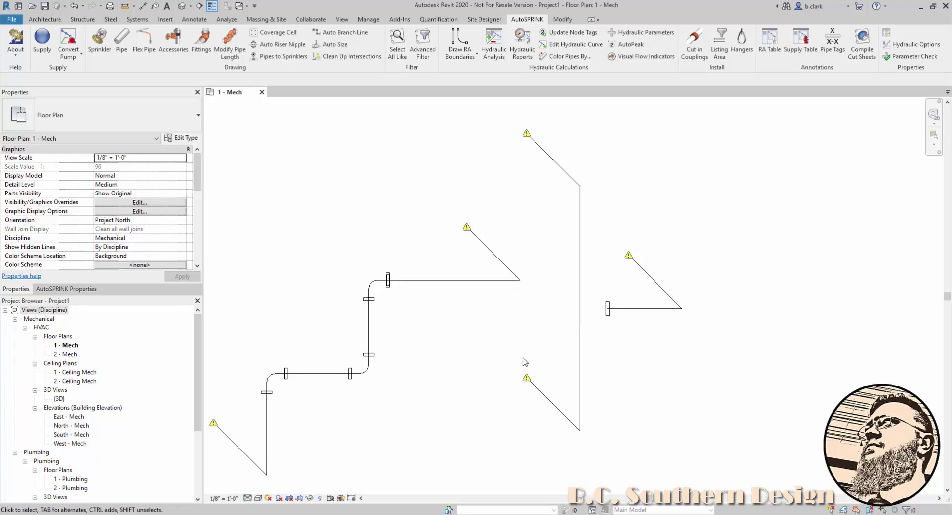
left_click(247, 498)
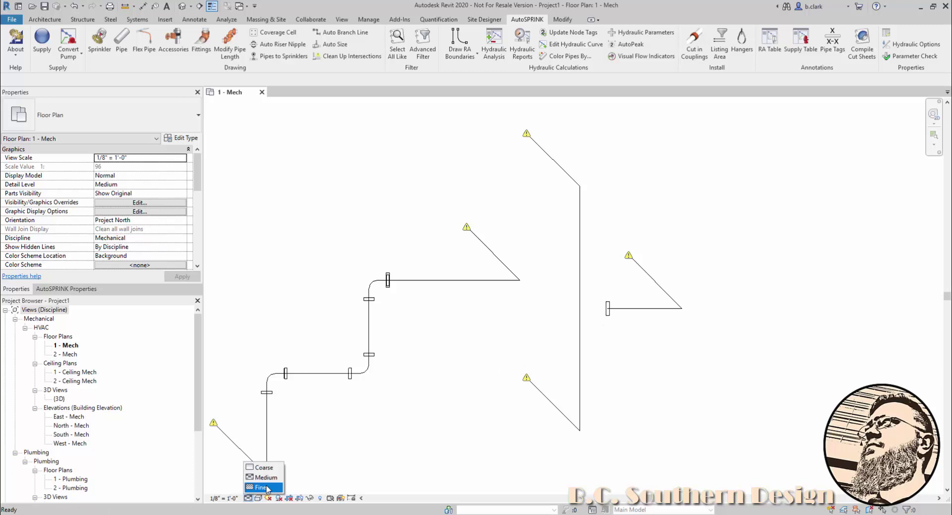
left_click(267, 487)
- Draw a second vertical 4" pipe of type Threaded System to the right, level with the ends of the first vertical pipe
scroll(414, 432, "down", 2)
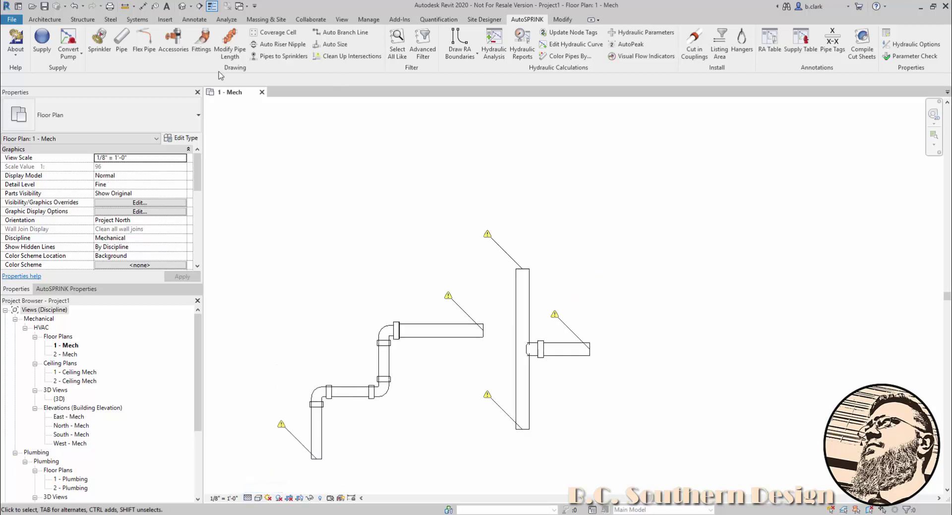
left_click(122, 47)
left_click(99, 115)
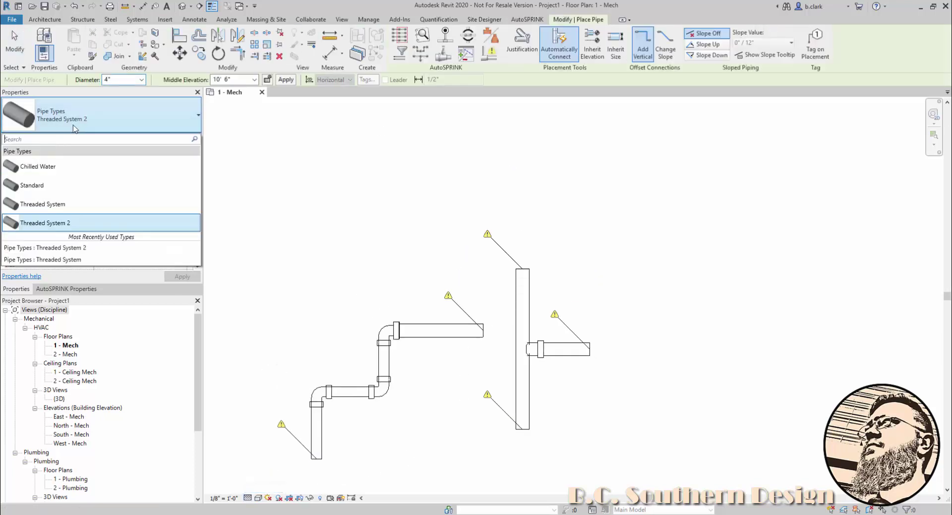
left_click(54, 230)
scroll(648, 249, "down", 1)
scroll(631, 256, "up", 1)
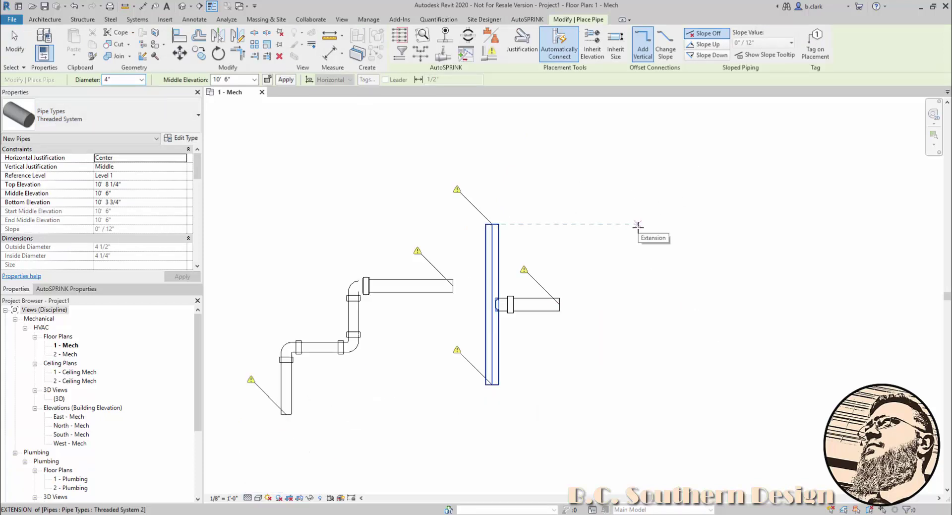
left_click(638, 225)
left_click(631, 386)
key("Escape")
- Draw a horizontal 4" branch to the right from the midpoint of the vertical Threaded System pipe
left_click(638, 304)
left_click(714, 304)
key("Escape")
key("Escape")
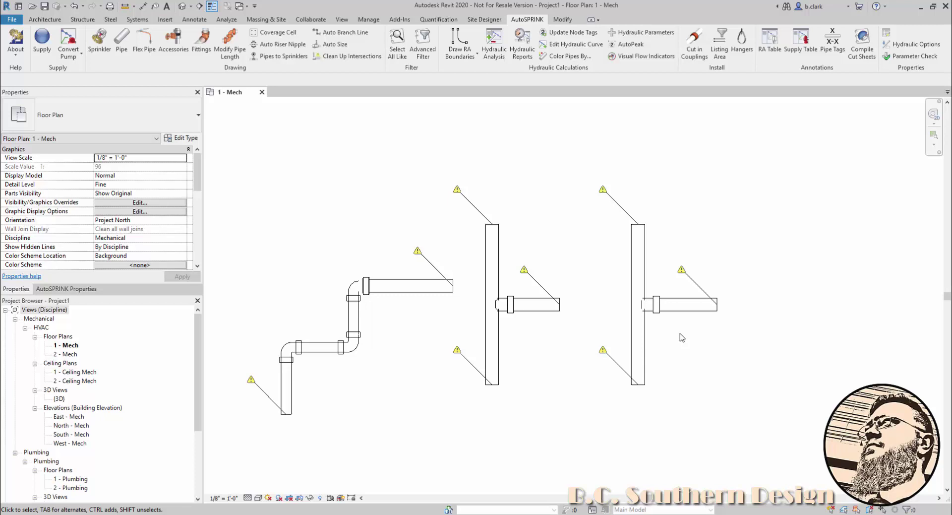
- Compare both branch outlets at Medium detail level, and restore the plan to Fine
left_click(248, 498)
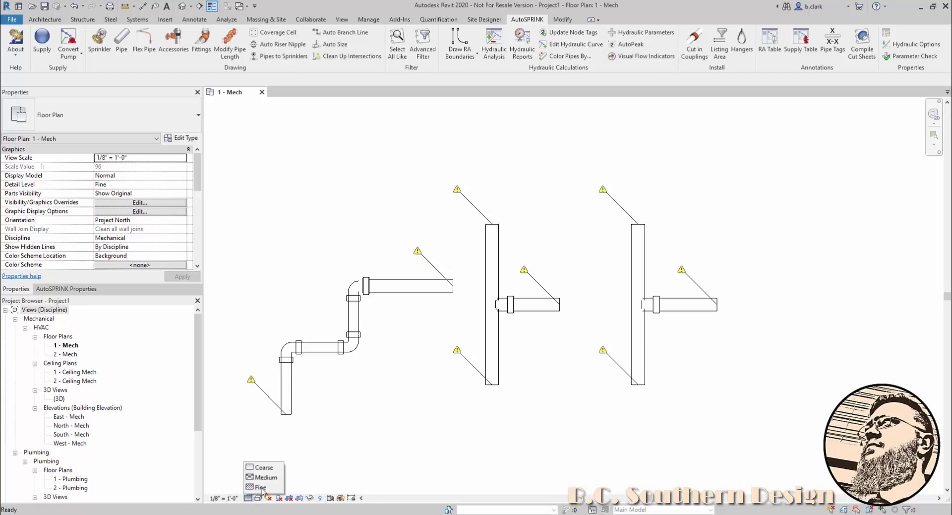
left_click(266, 477)
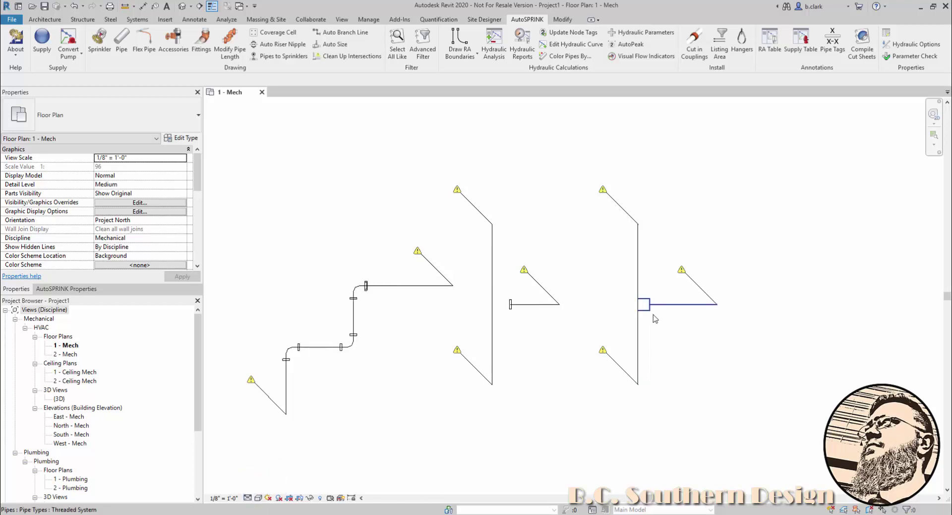
left_click(247, 497)
left_click(266, 488)
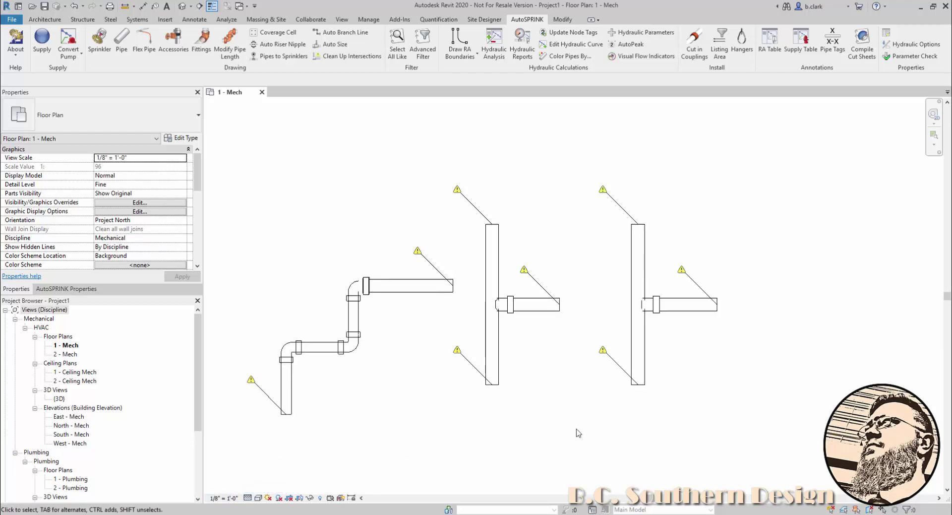
- Extend the Threaded System branch pipe to the right and insert two Coupling - Grooved Orange Finish fittings along it
left_click(717, 305)
left_click_drag(717, 304, 731, 358)
key("Escape")
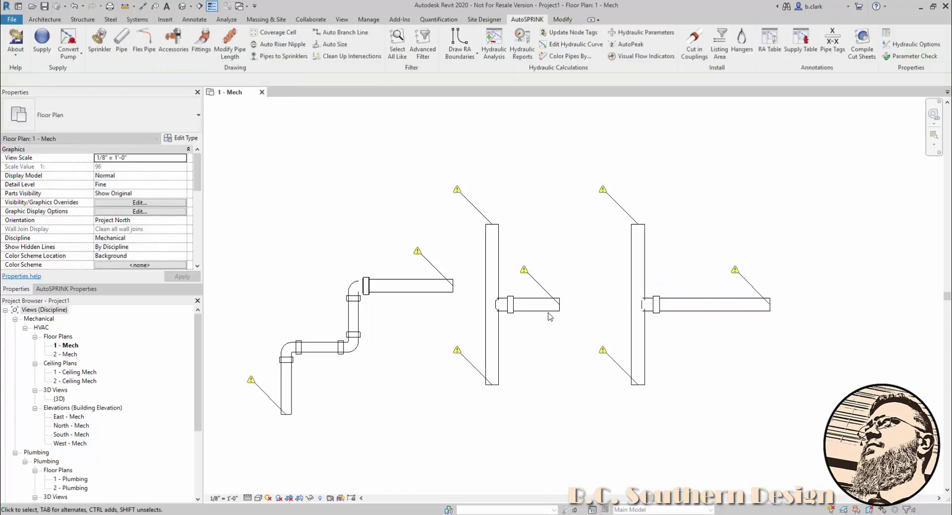
left_click(202, 50)
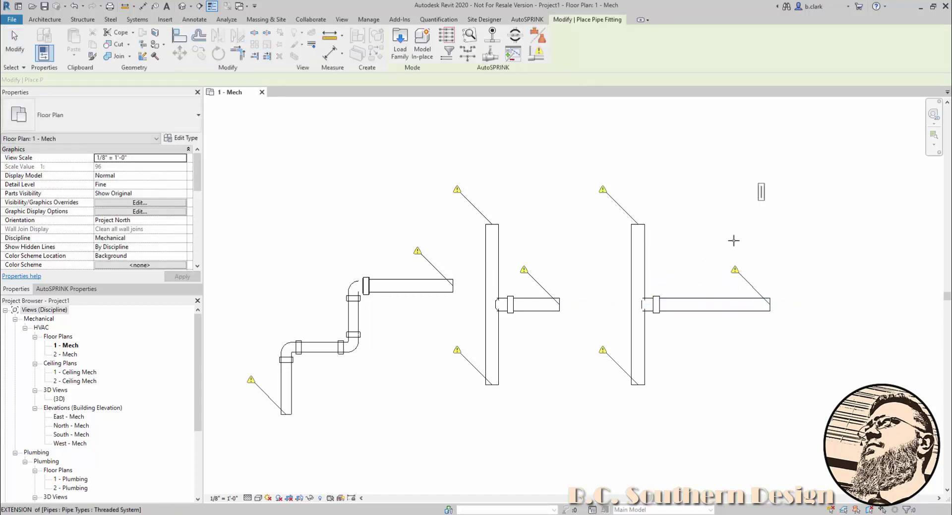
left_click(734, 304)
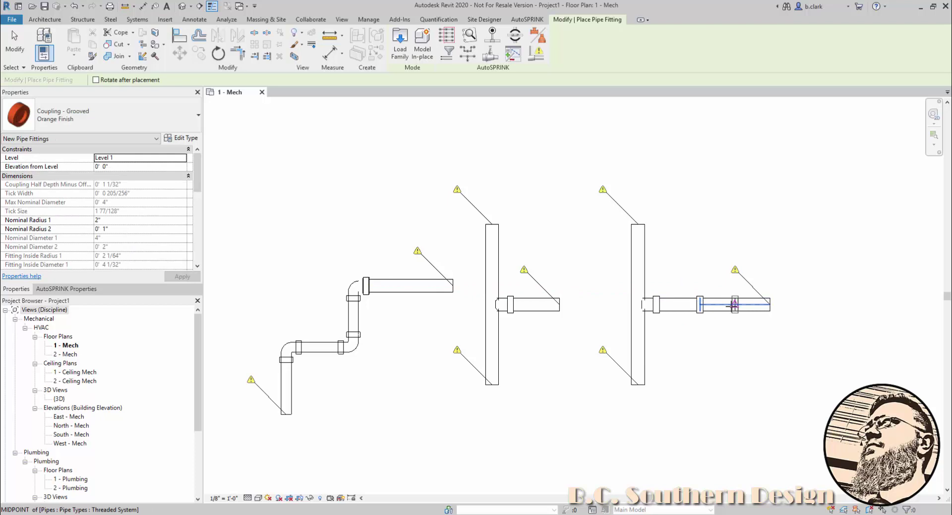
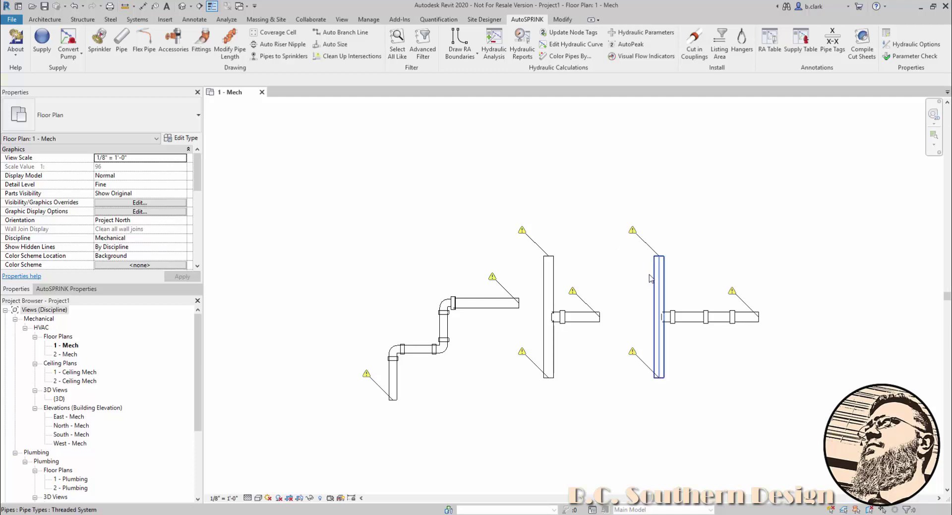
- Continue 4" piping from the upper end of the vertical Threaded System pipe, running horizontally right and then vertically up
left_click(660, 263)
right_click(659, 260)
left_click(696, 297)
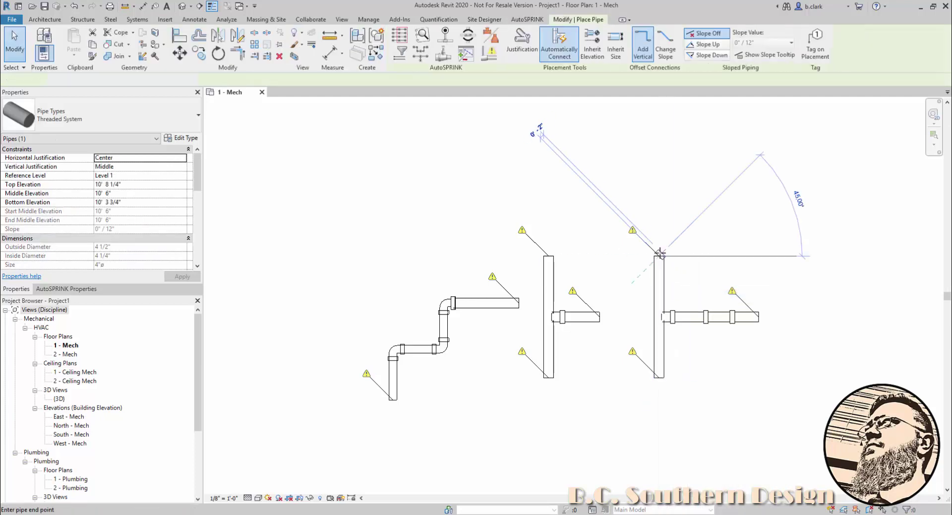
left_click(724, 256)
left_click(723, 212)
scroll(701, 251, "up", 2)
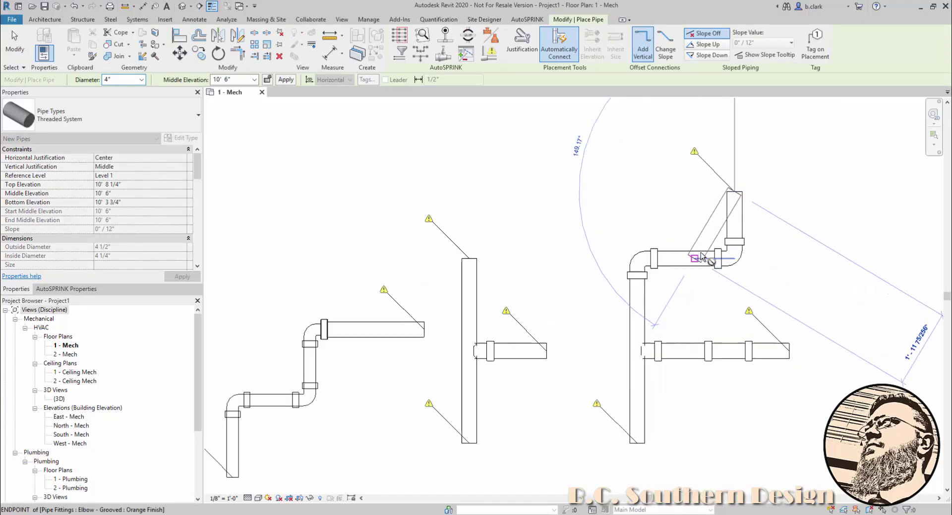
key("Escape")
key("Escape")
- Examine the first grooved elbow and its couplings at the top of the vertical Threaded System pipe
scroll(578, 221, "up", 2)
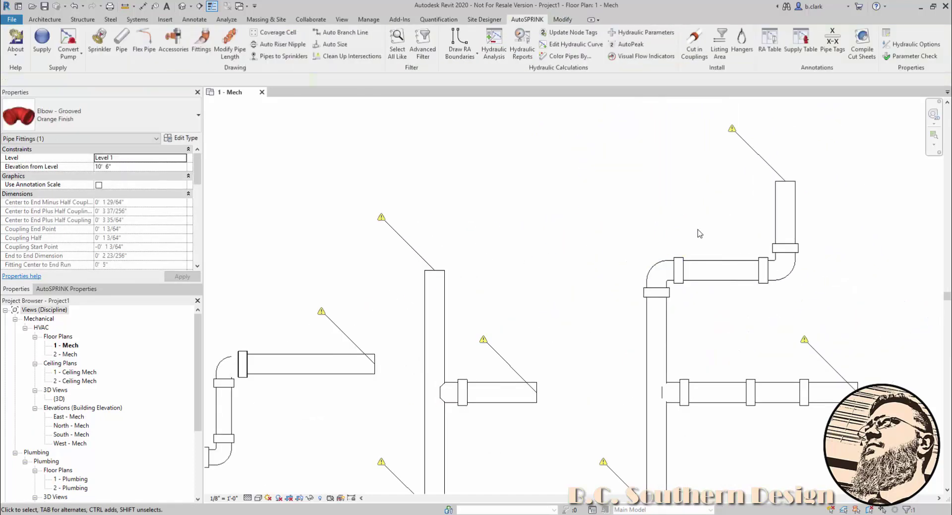
left_click(659, 262)
key("Escape")
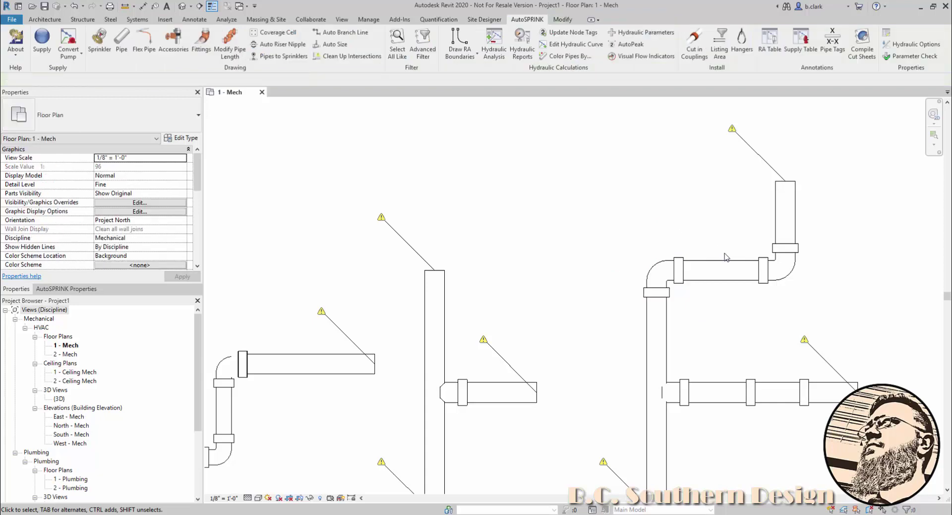
- Set the diameter of the uppermost vertical Threaded System pipe to 3"
left_click(786, 213)
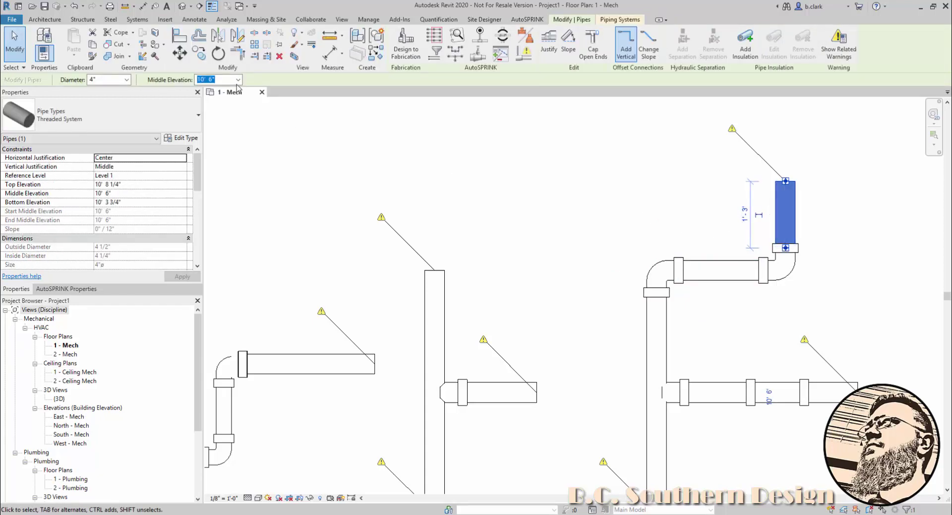
left_click(126, 81)
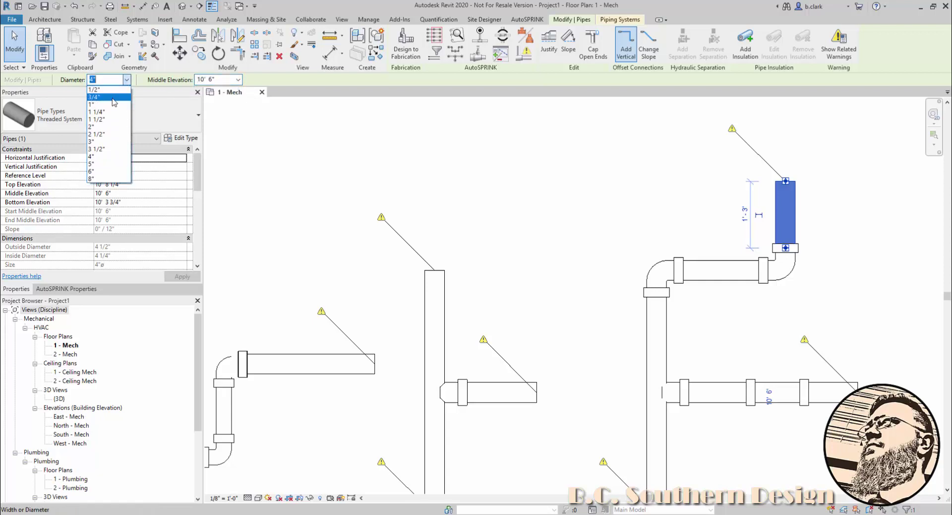
left_click(107, 131)
left_click(870, 214)
scroll(845, 224, "up", 3)
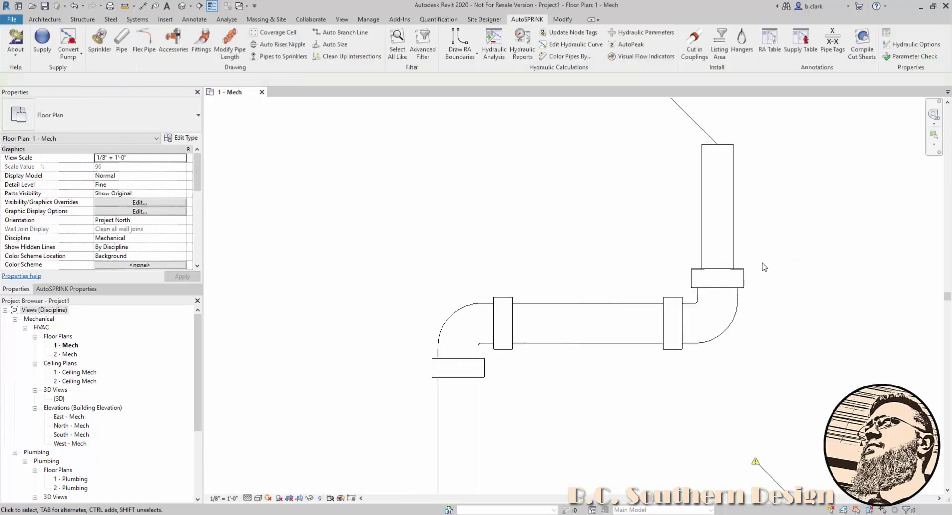
- Examine the grooved elbow below the 3" pipe, checking which couplings belong to the elbow at the reduction
left_click(735, 307)
left_click(757, 302)
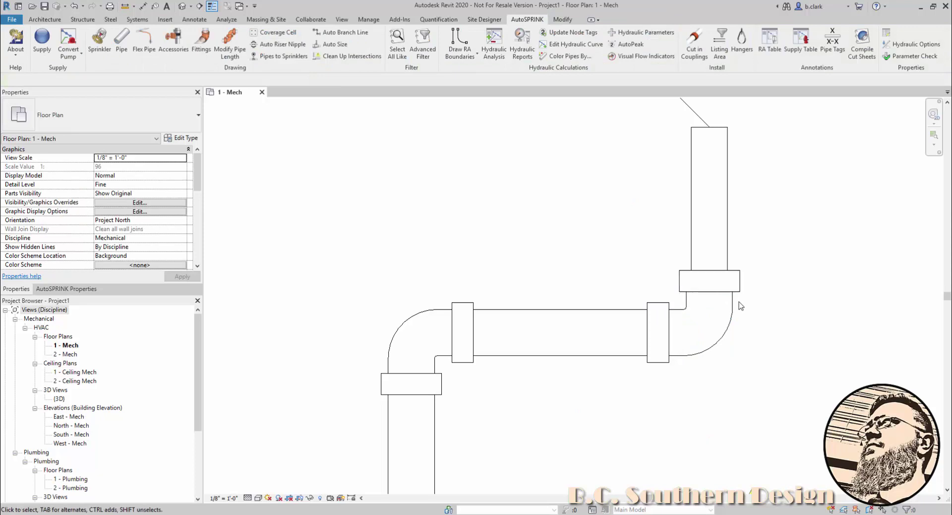
left_click(736, 305)
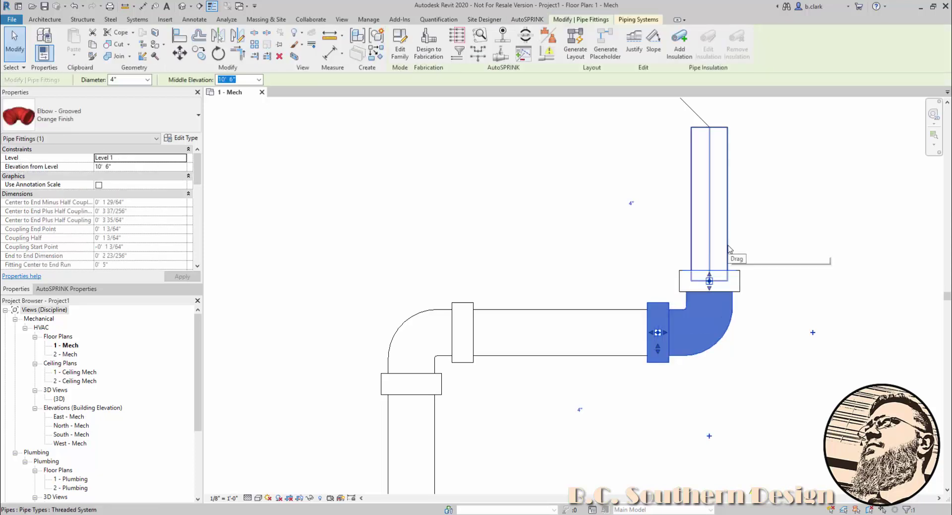
left_click(676, 262)
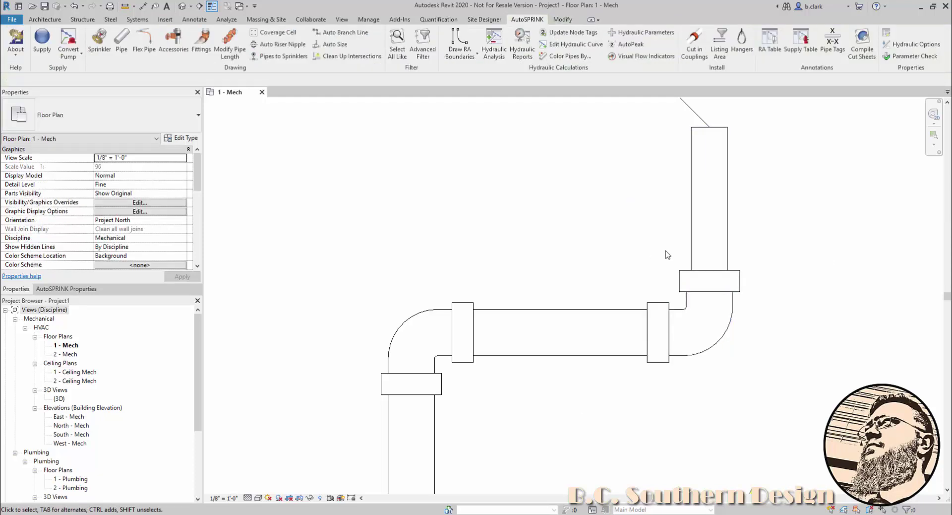
left_click(686, 312)
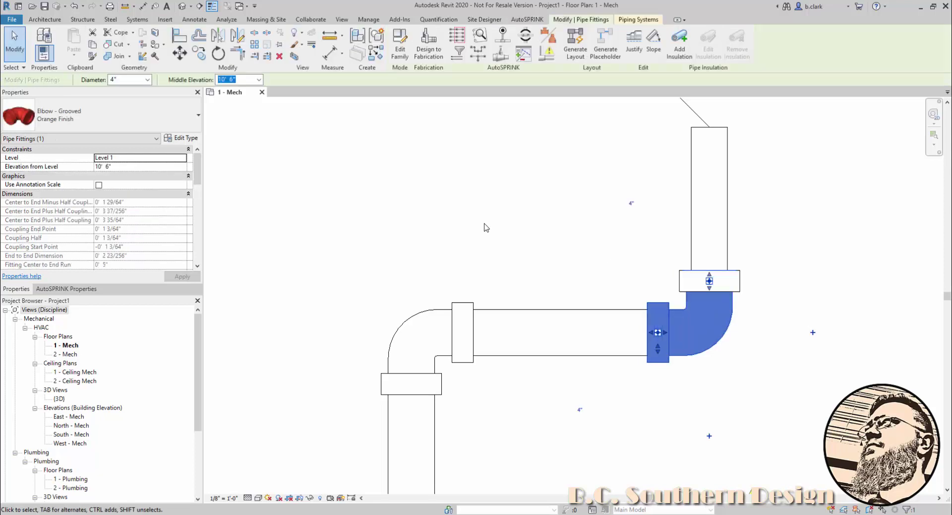